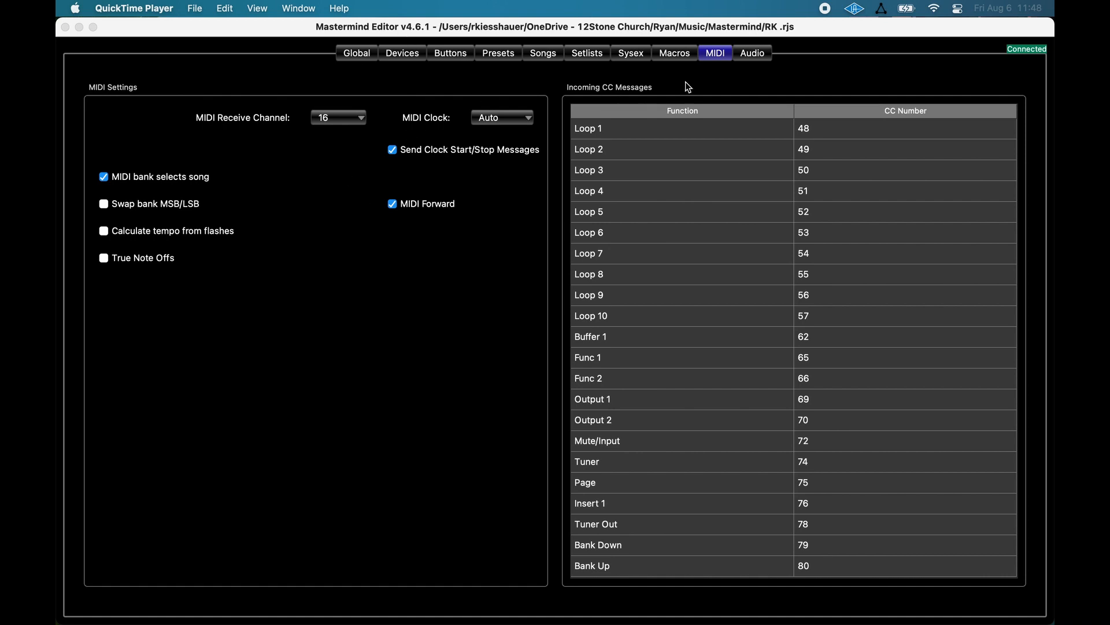
- Set the Mastermind's MIDI receive channel to 16 and review the MIDI bank selects song and MIDI Forward options
click(676, 57)
click(716, 53)
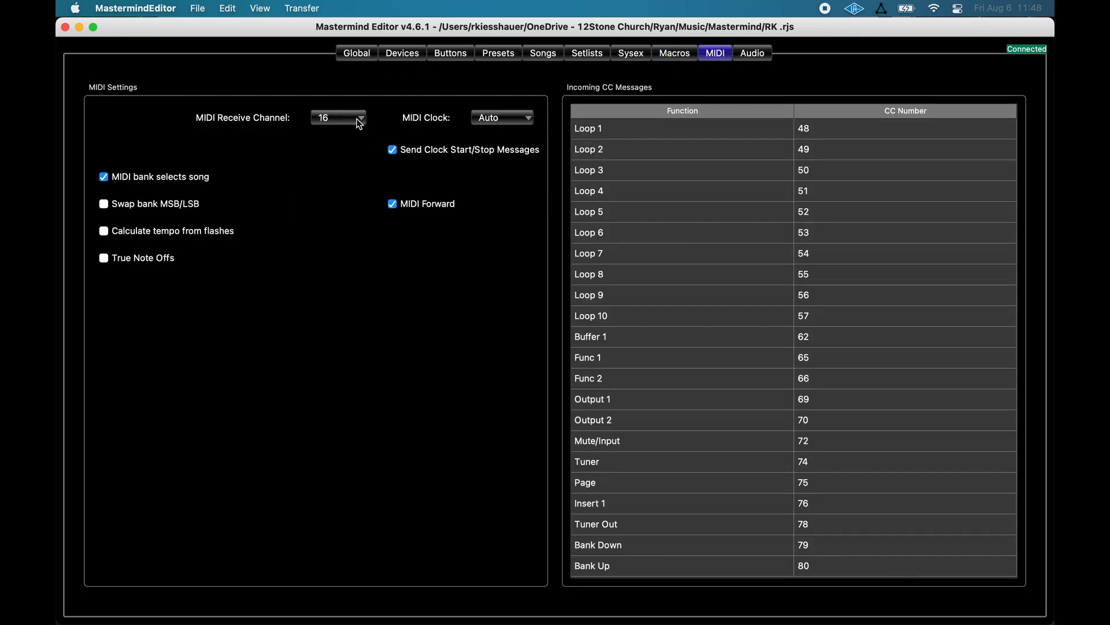
click(358, 54)
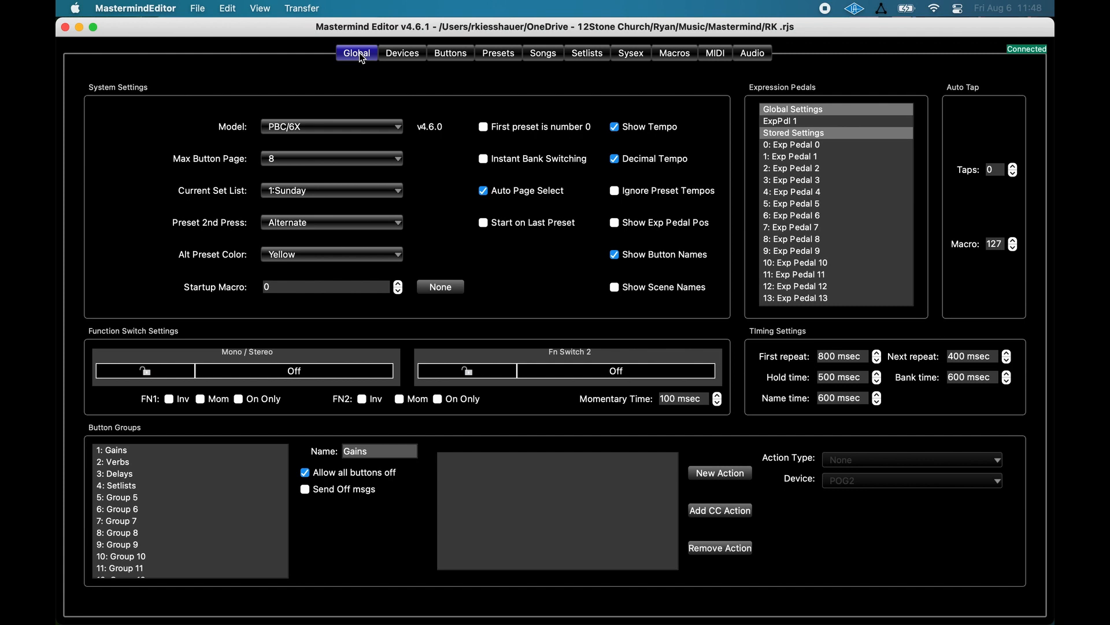
click(721, 55)
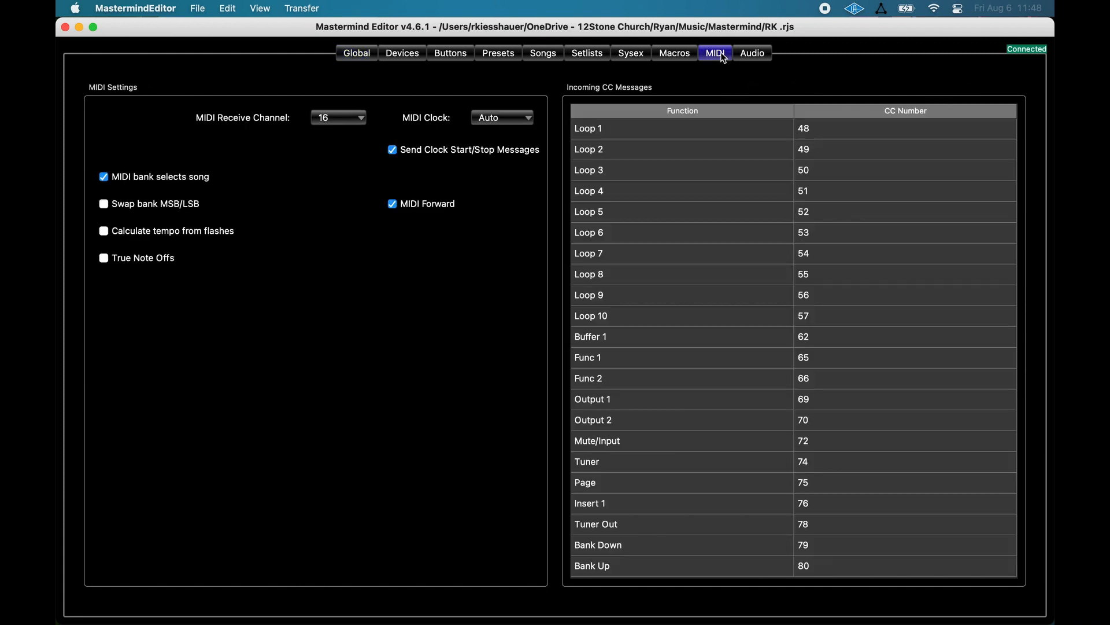
click(358, 119)
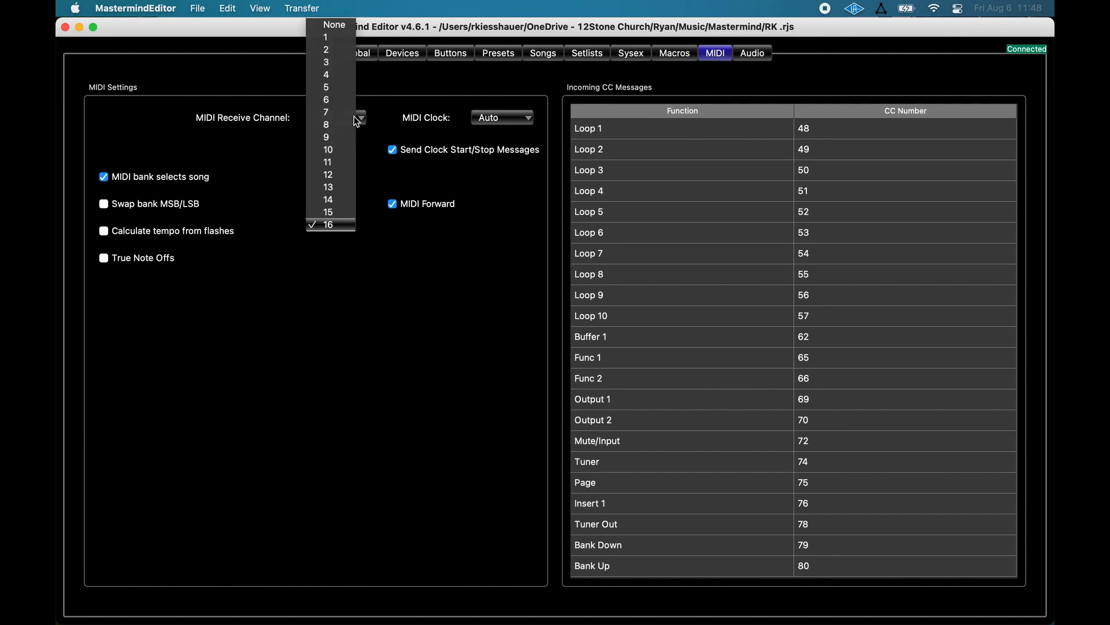
click(336, 226)
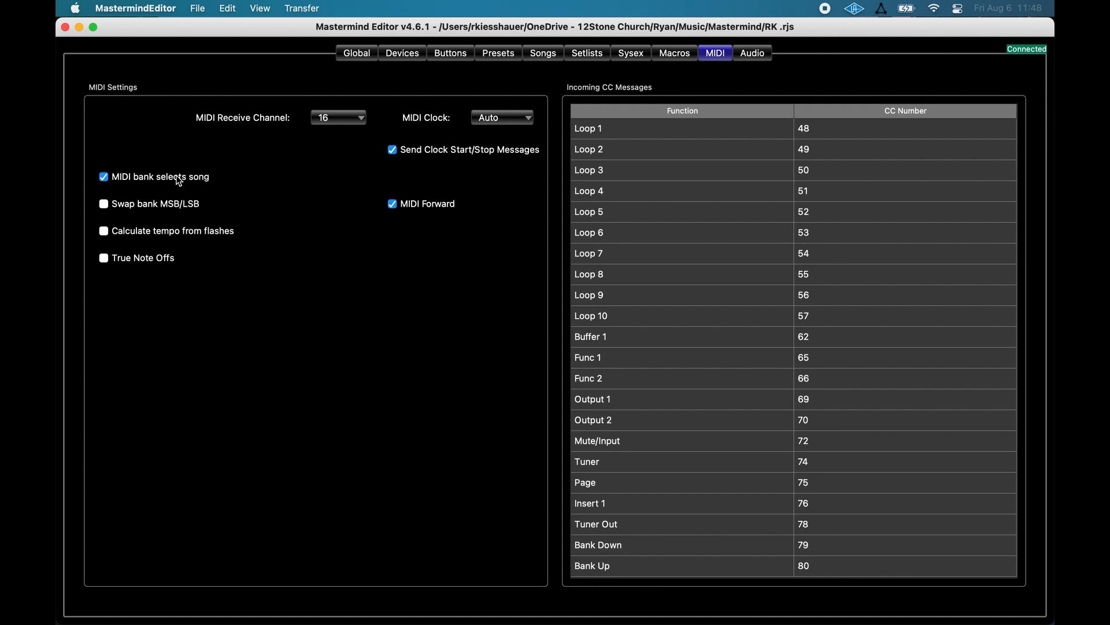
mouse_move(179, 181)
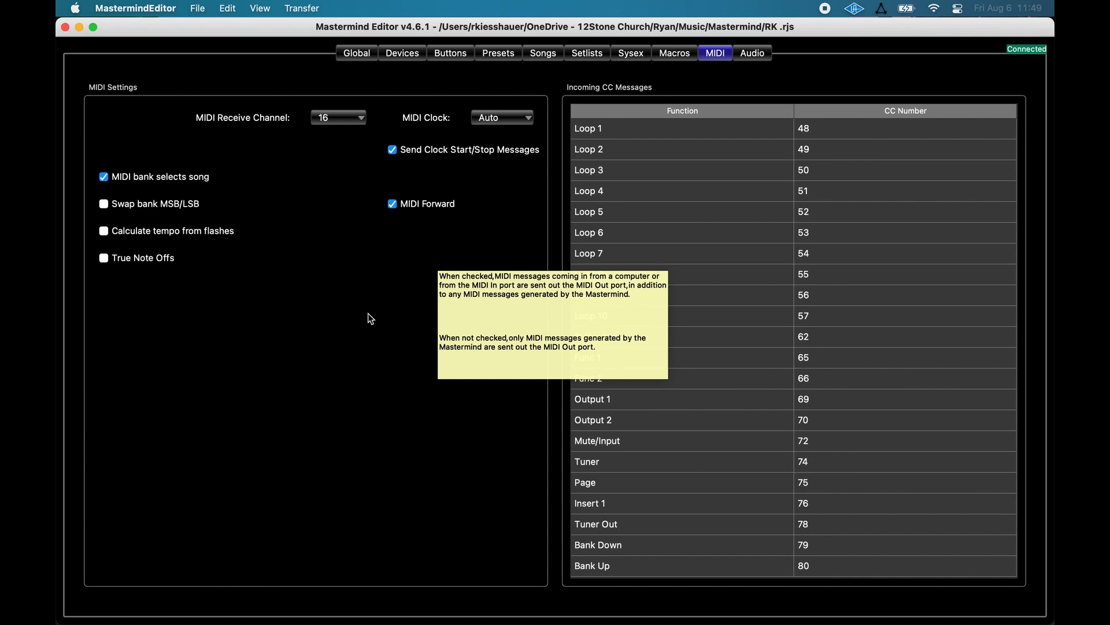
- Switch to Ableton Live and check the Link/MIDI preferences for the first control surface's output, Mastermind PBC (PBC Input)
key(super+Tab)
key(super+Tab)
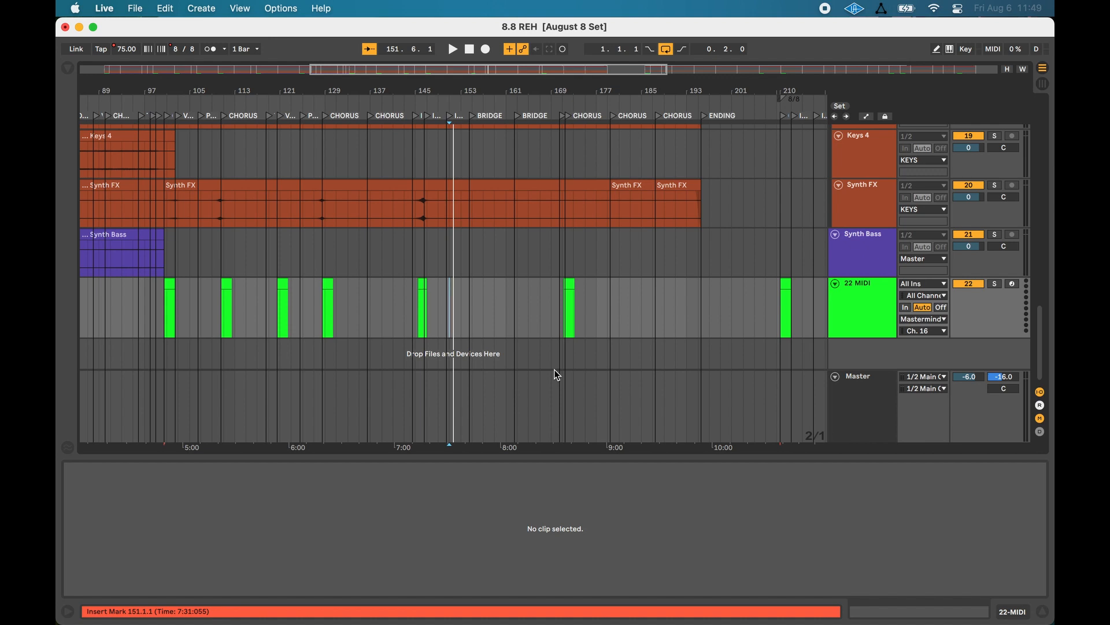
key(super+comma)
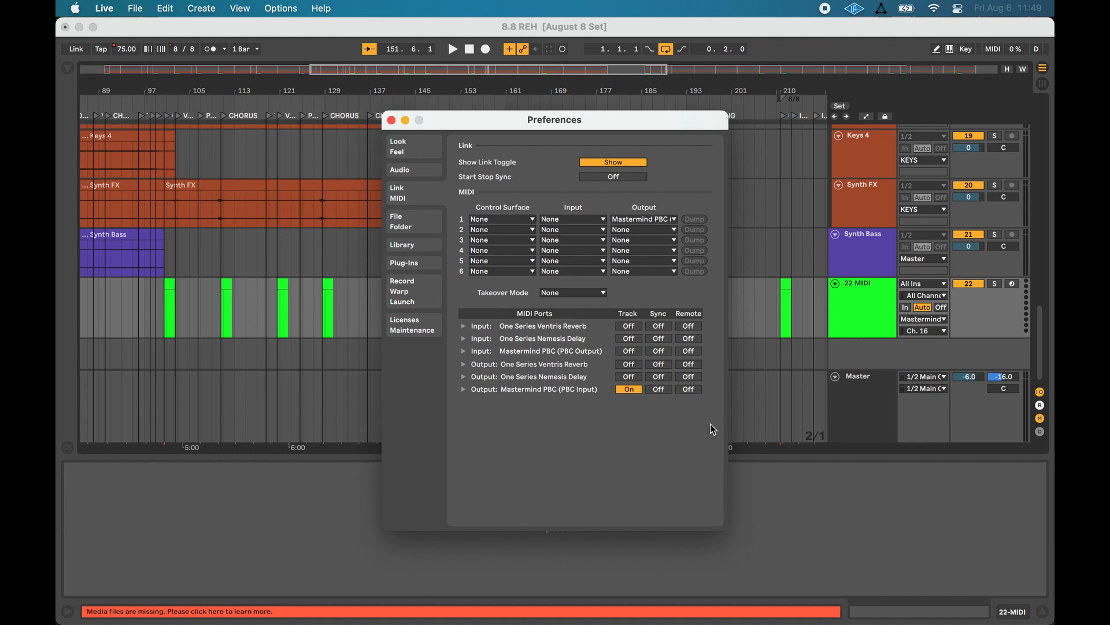
click(674, 220)
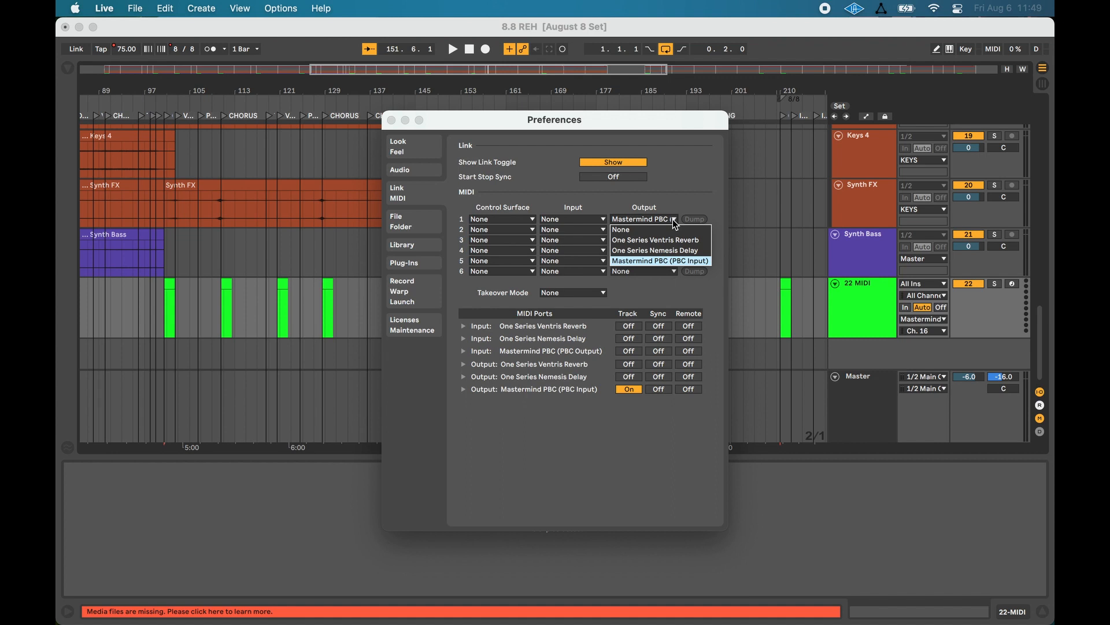
click(672, 220)
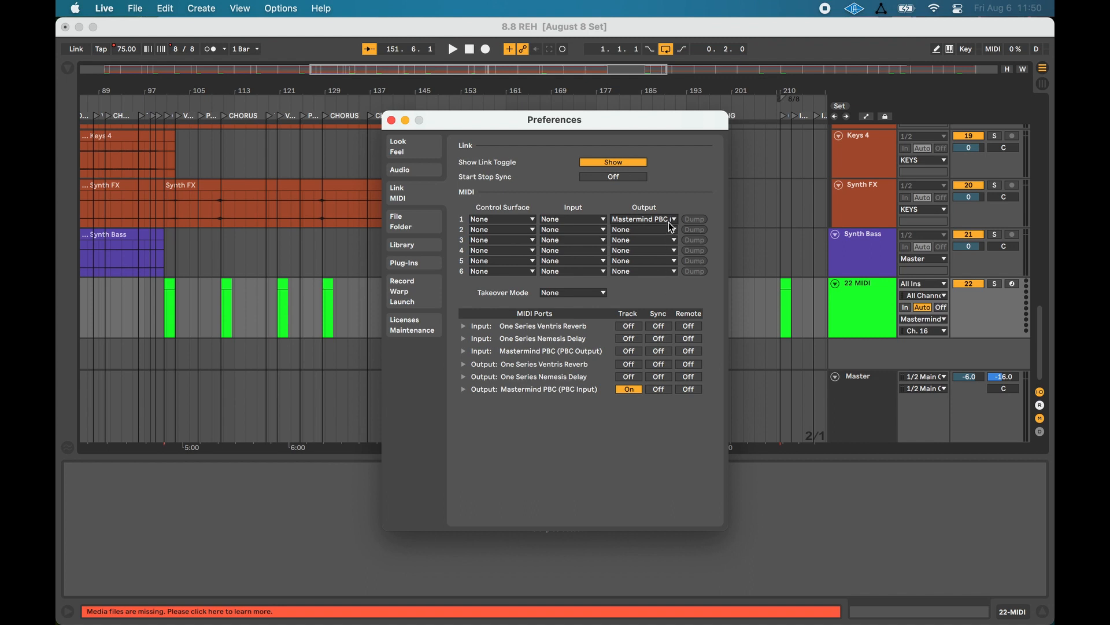
click(392, 120)
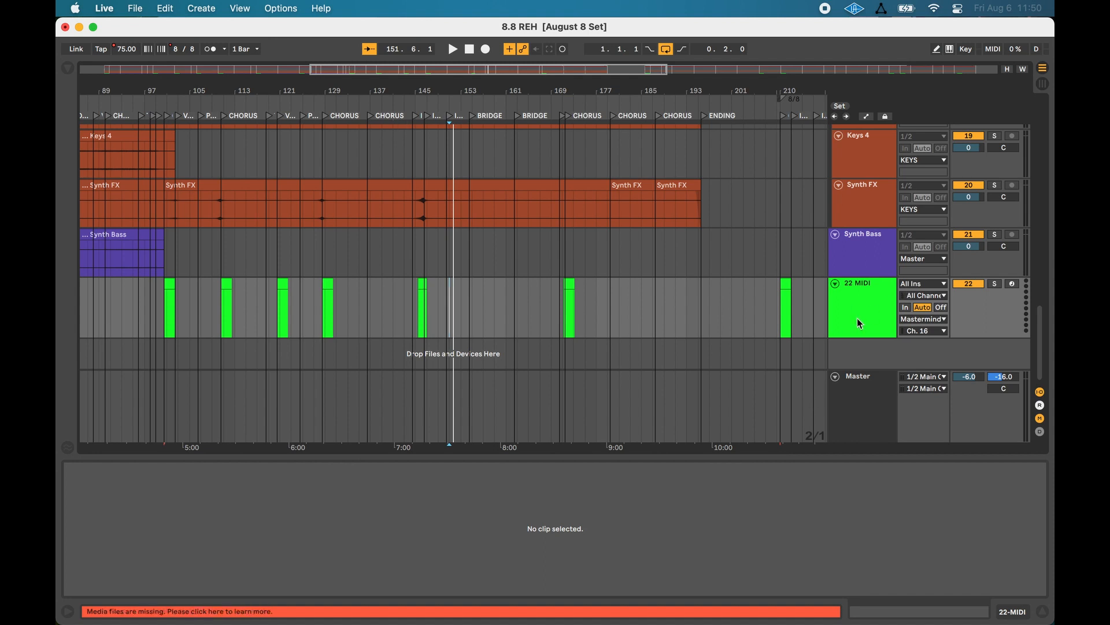
- Insert a new MIDI track below the 22 MIDI track and delete it again
click(203, 8)
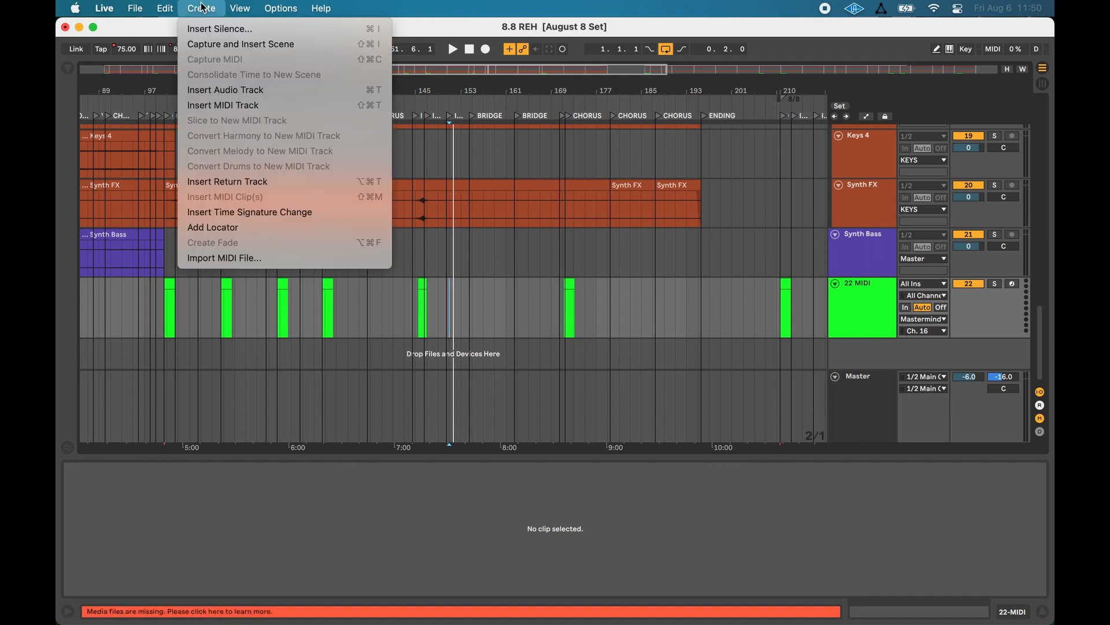
click(275, 105)
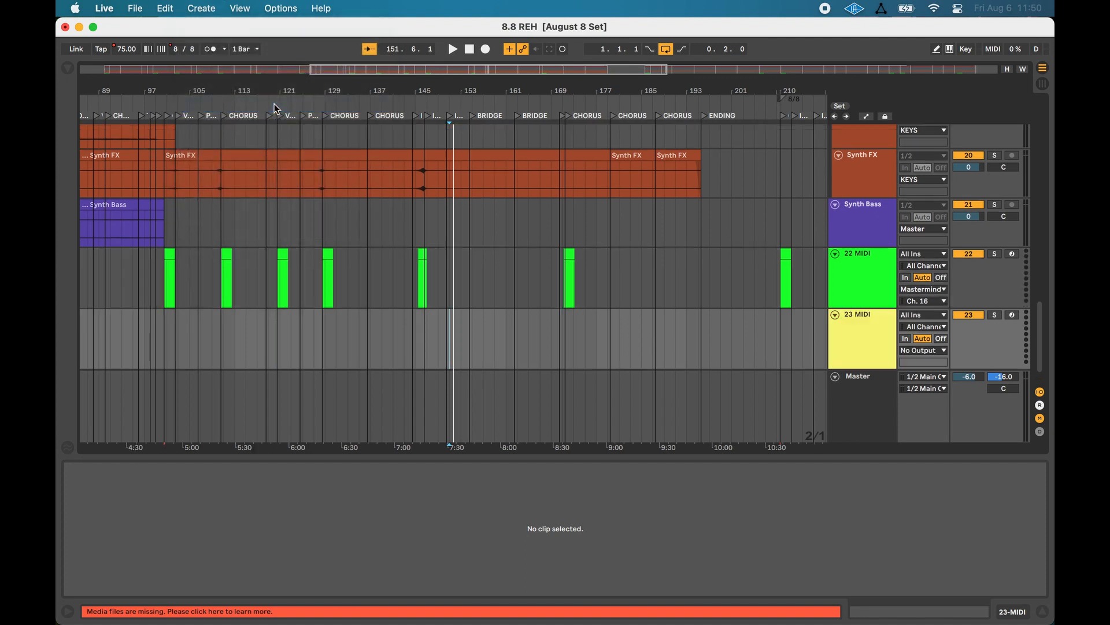
click(876, 351)
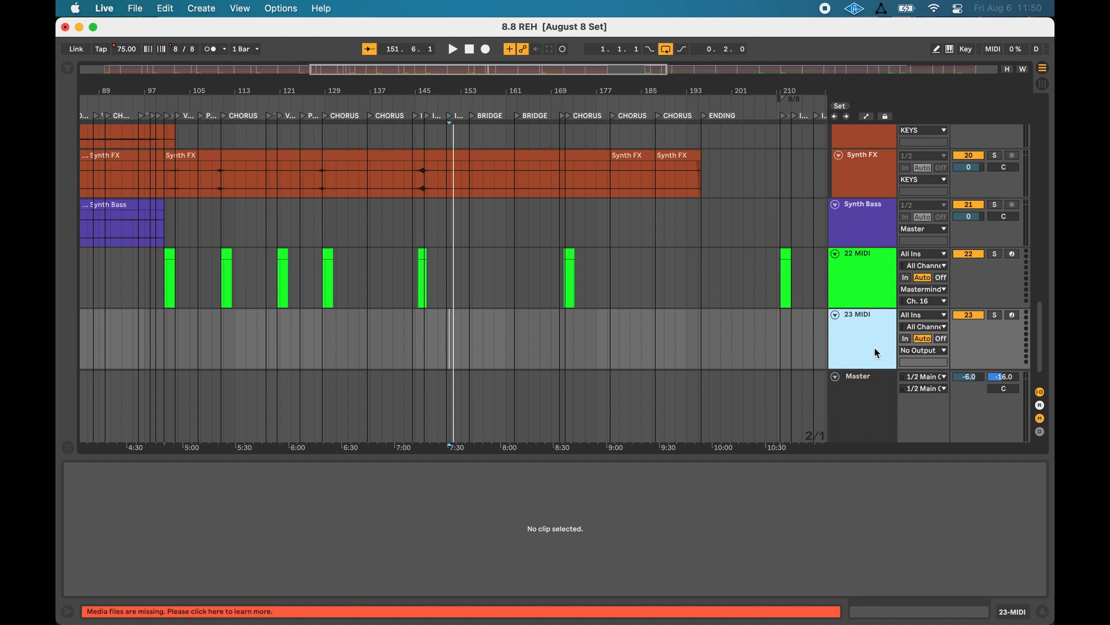
key(Delete)
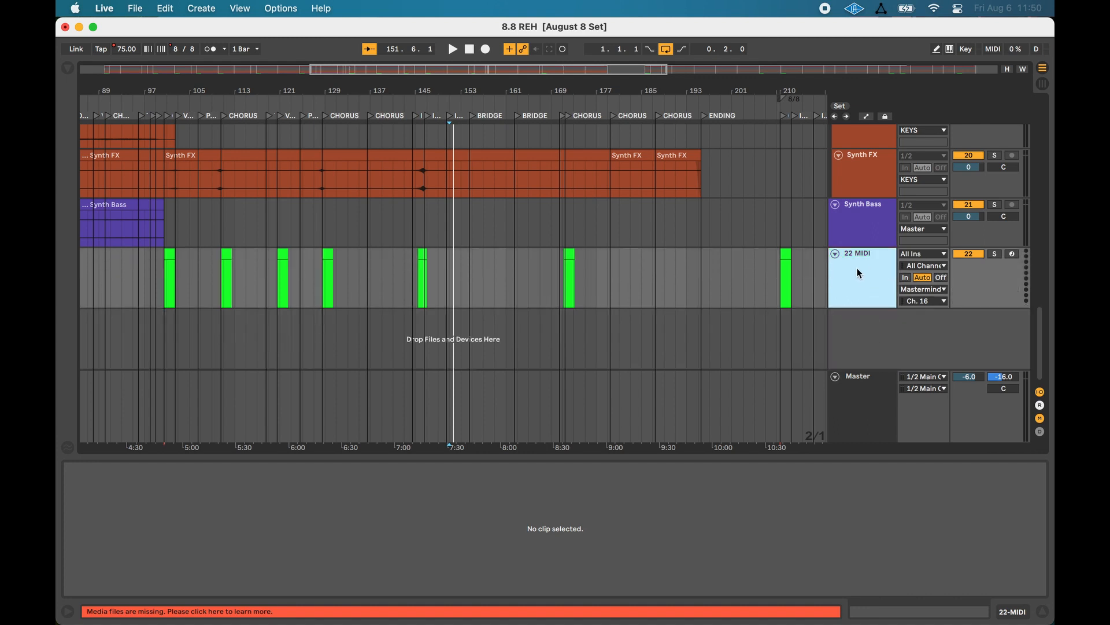
- Route the 22 MIDI track's output to Mastermind PBC (PBC Input) on Ch. 16
click(944, 289)
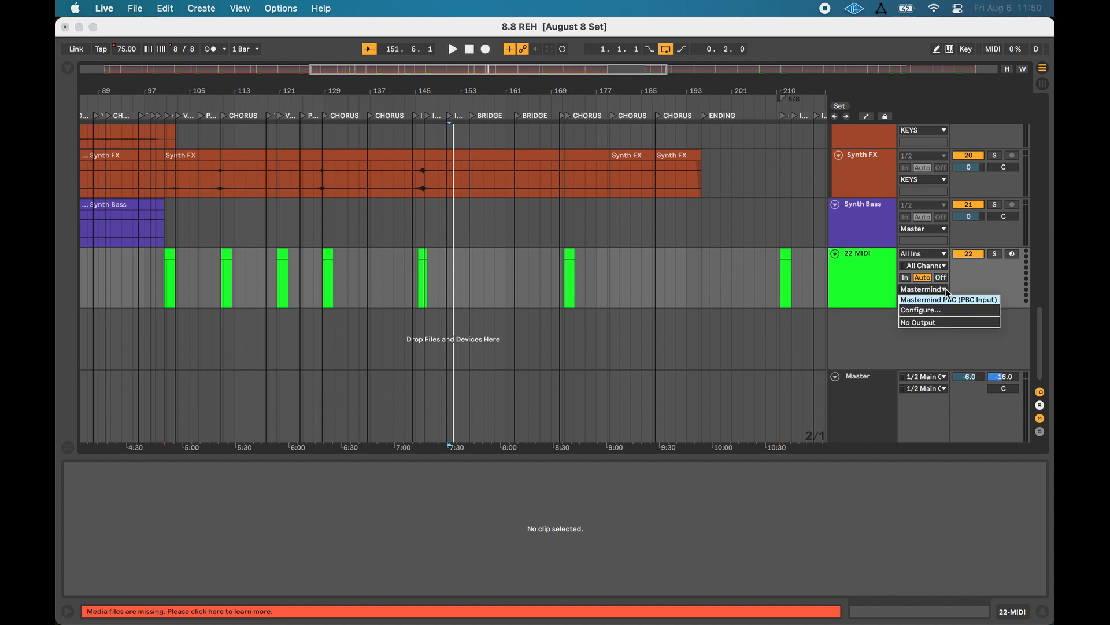
click(948, 300)
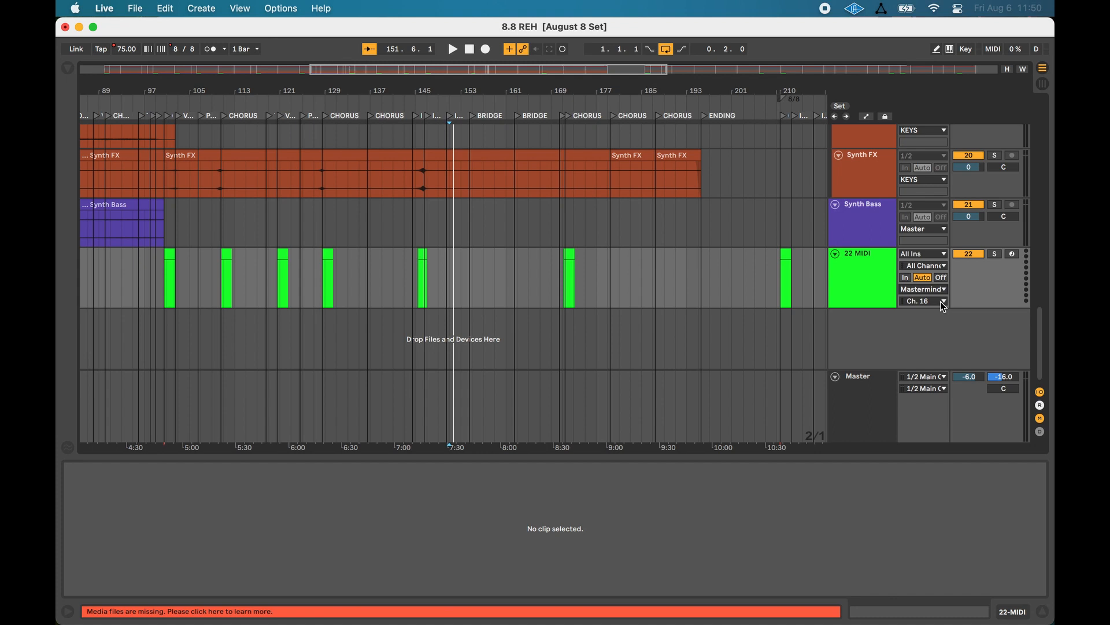
click(943, 301)
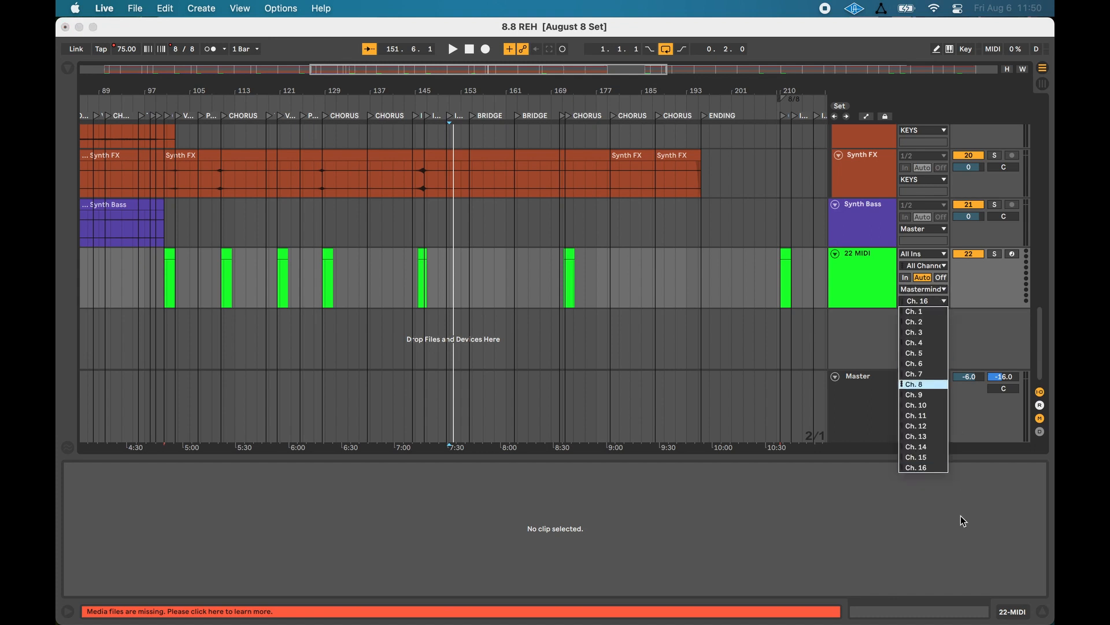
click(927, 467)
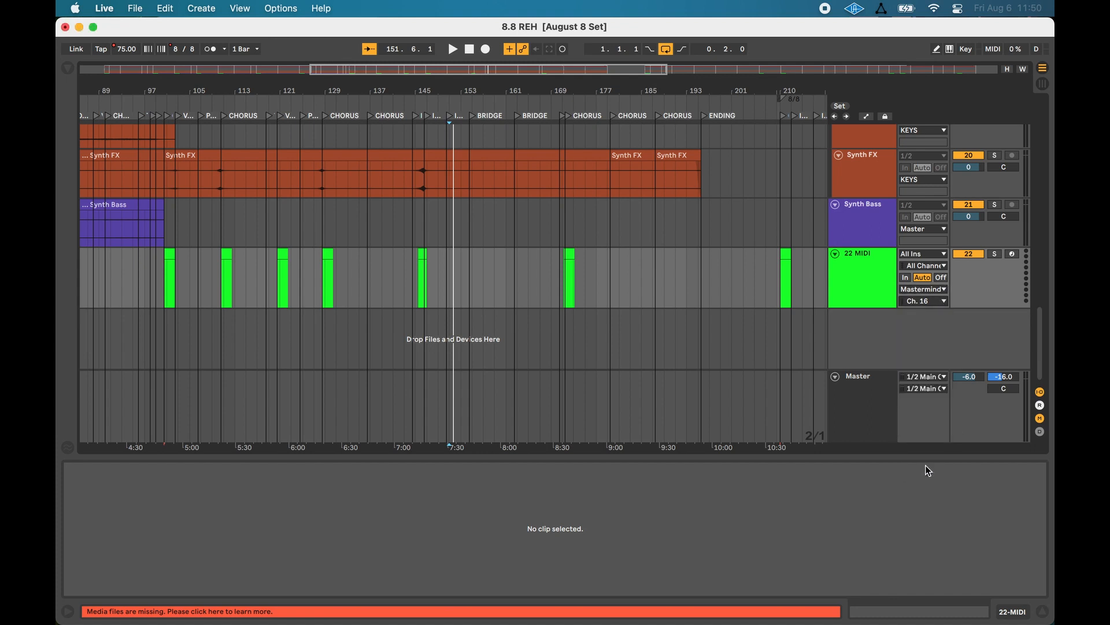
click(943, 302)
click(943, 302)
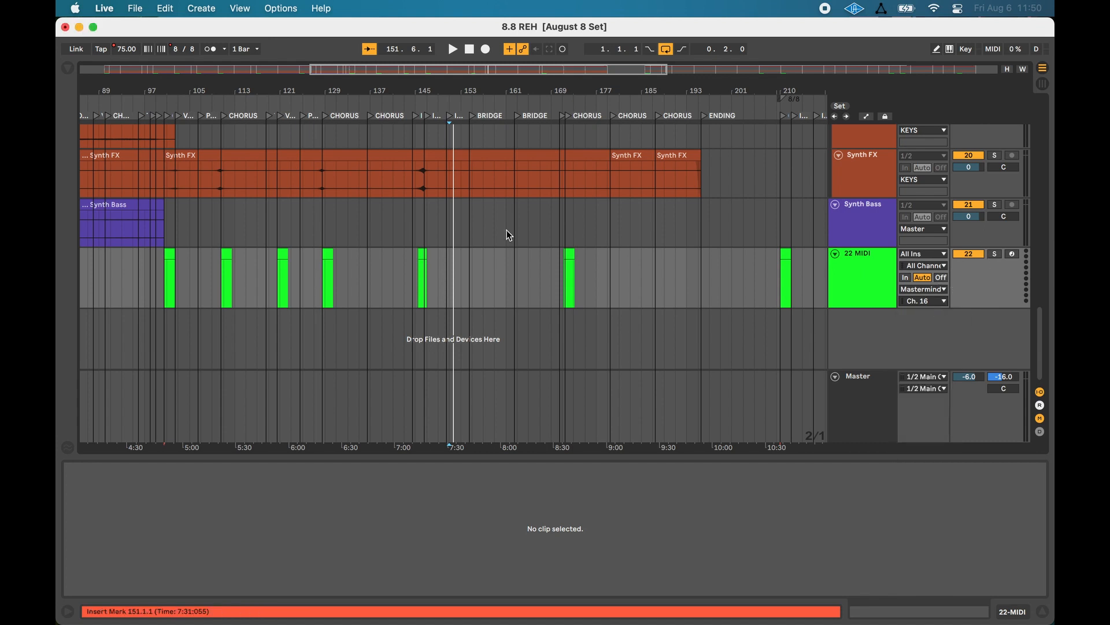
- Insert an empty two-bar MIDI clip on the 22 MIDI track from bar 163 to bar 165, at the second BRIDGE locator
scroll(453, 283, left, 10)
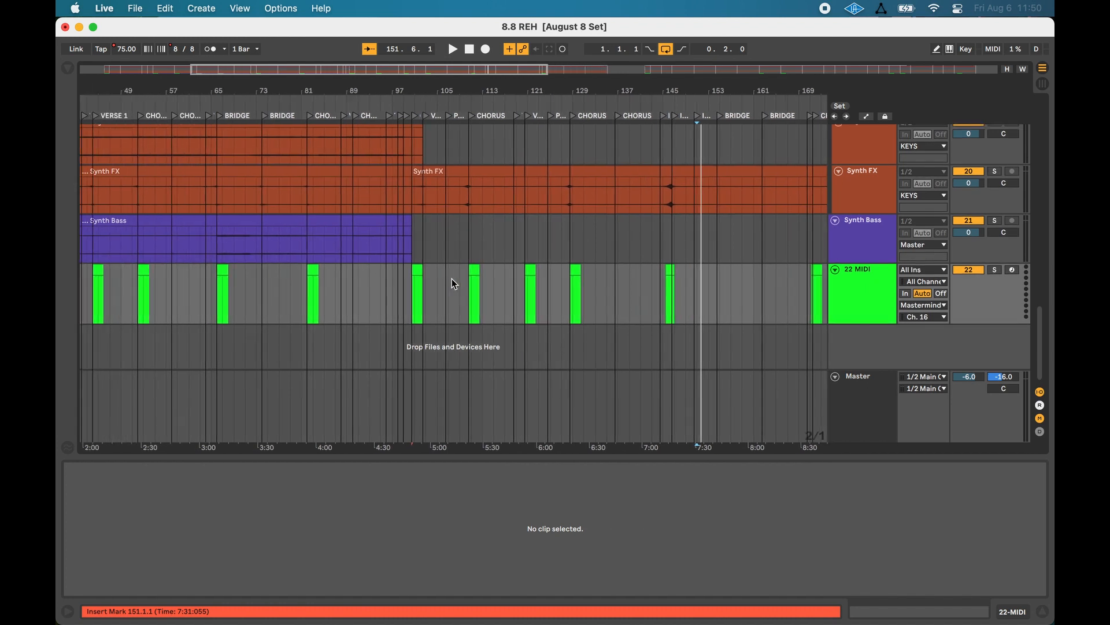
scroll(454, 283, right, 10)
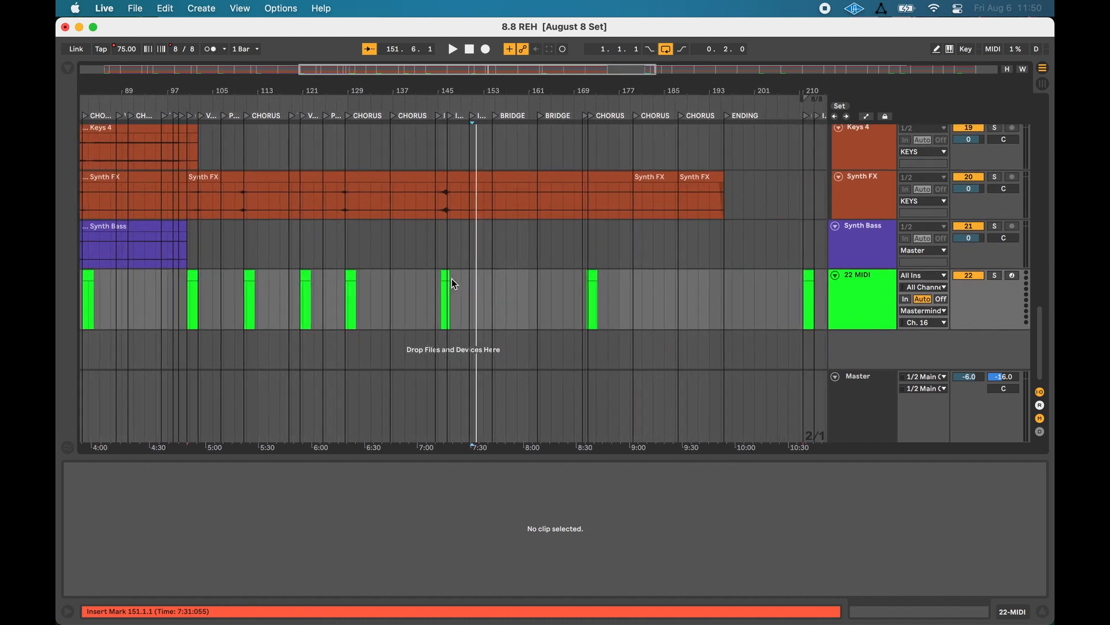
click(495, 287)
click(197, 8)
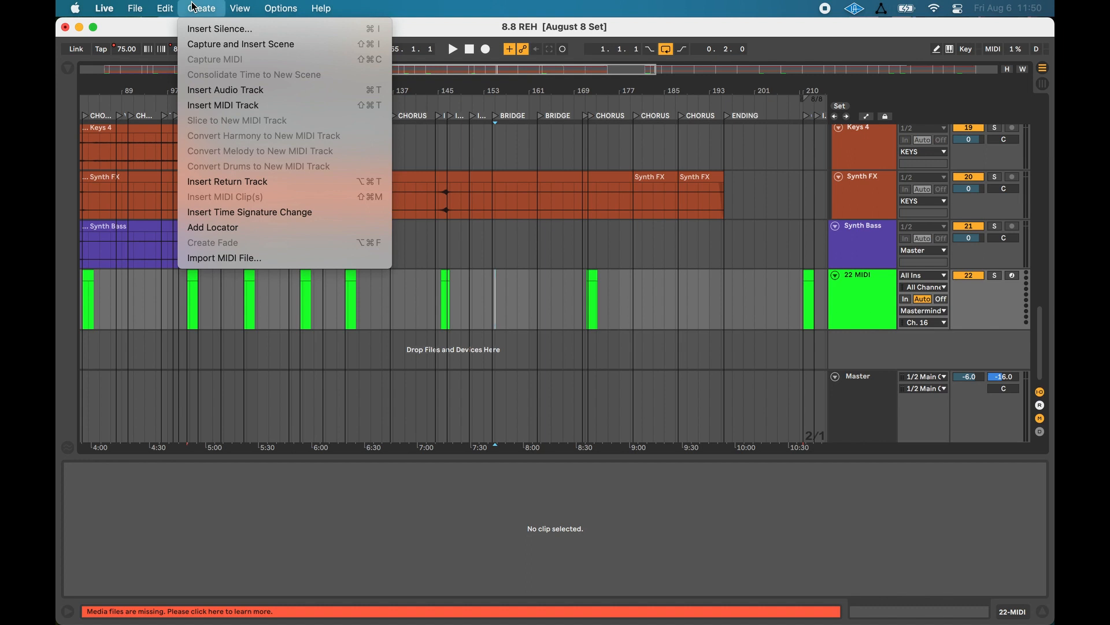
click(194, 7)
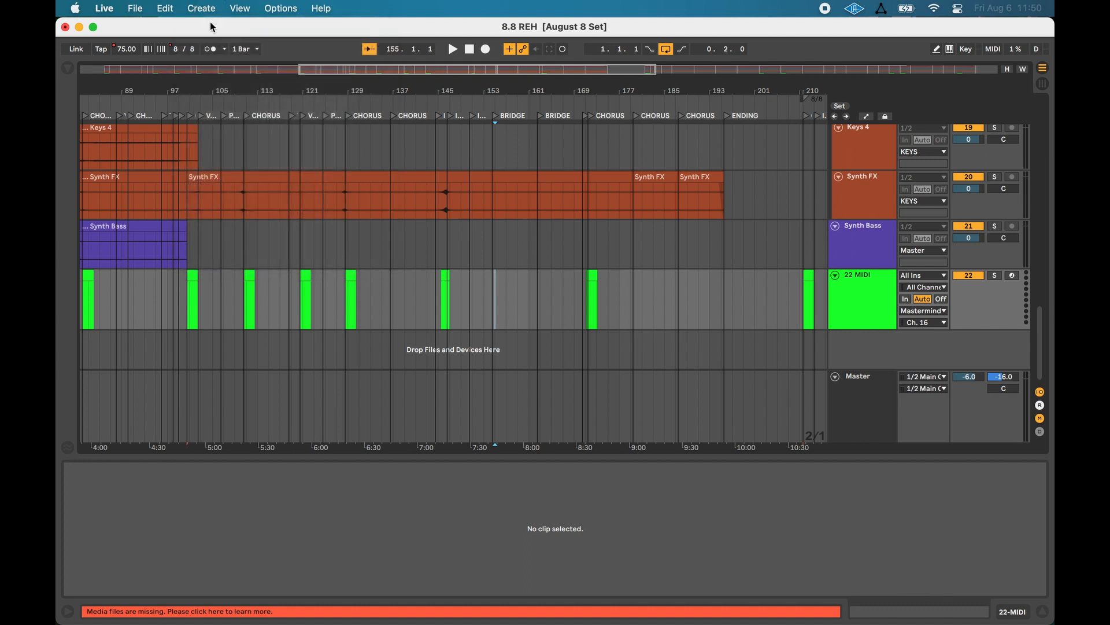
click(494, 288)
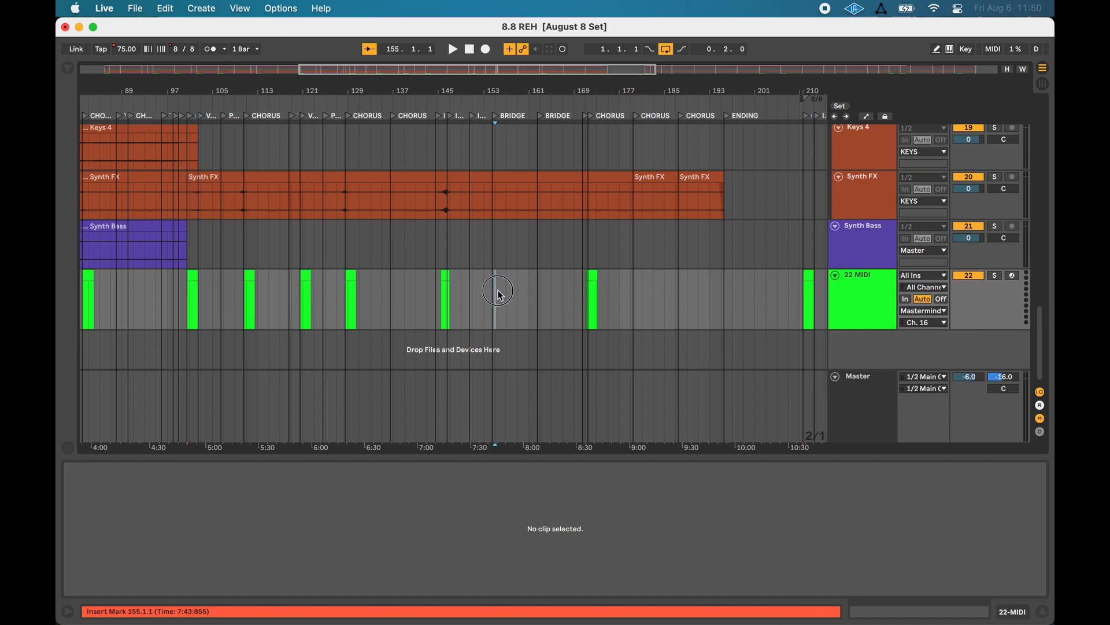
drag(495, 292, 554, 291)
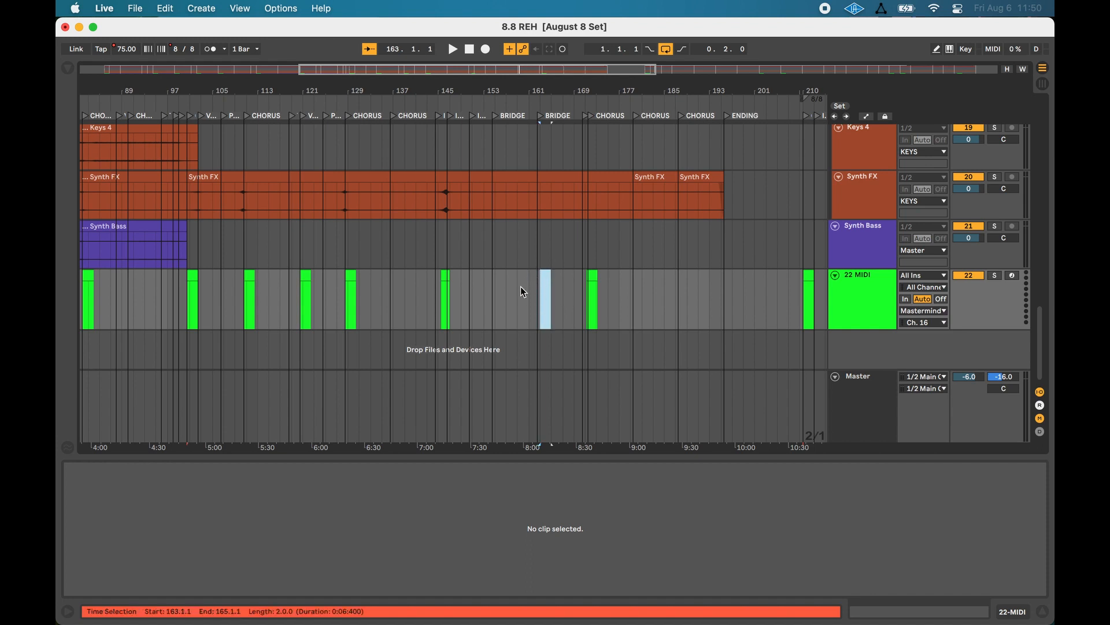
click(197, 10)
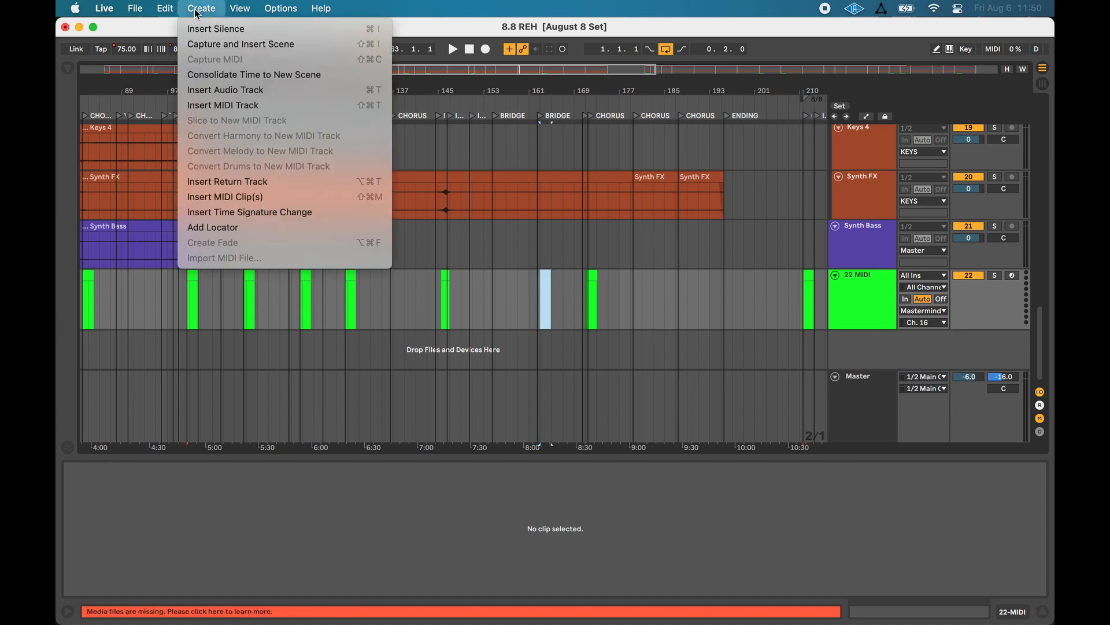
click(300, 196)
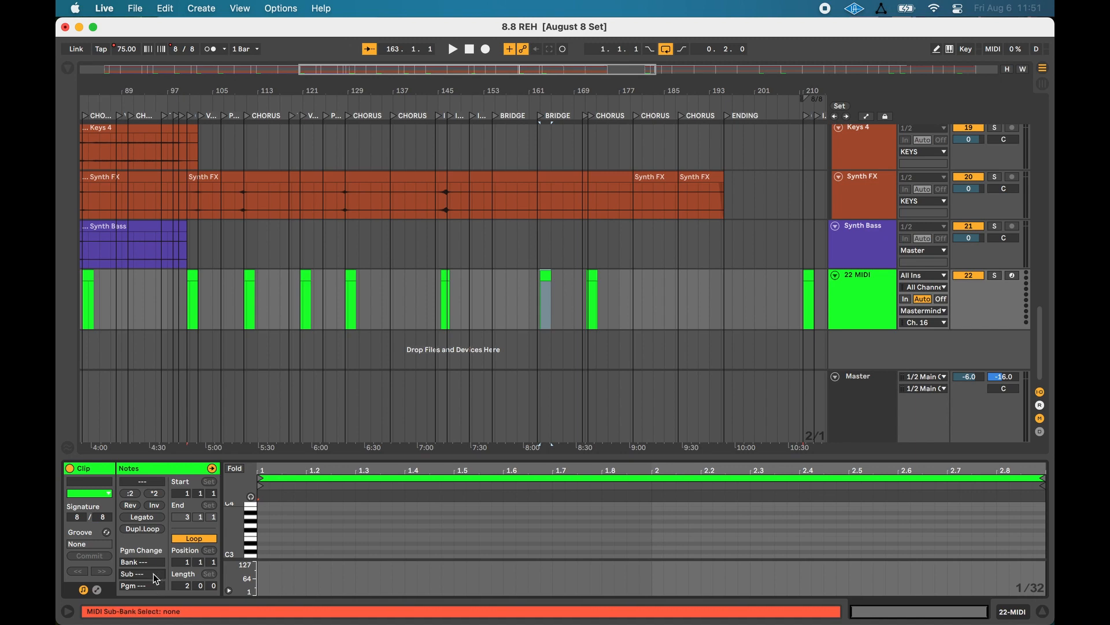
- Switch to Mastermind Editor and look up the song number and presets of song 3, AHTK >1
key(super+Tab)
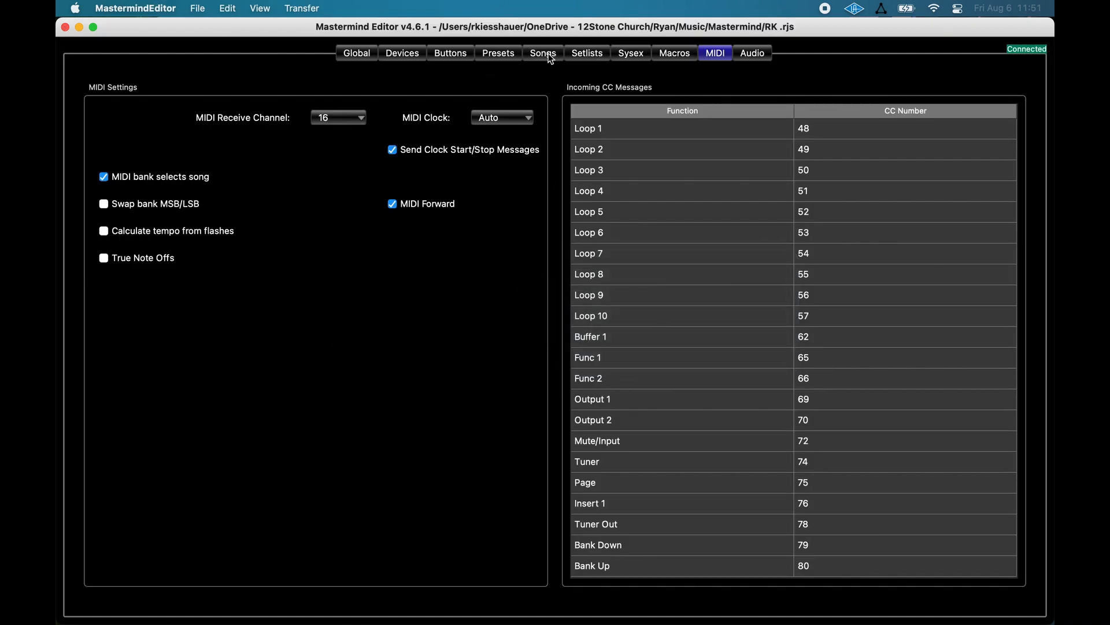
click(549, 56)
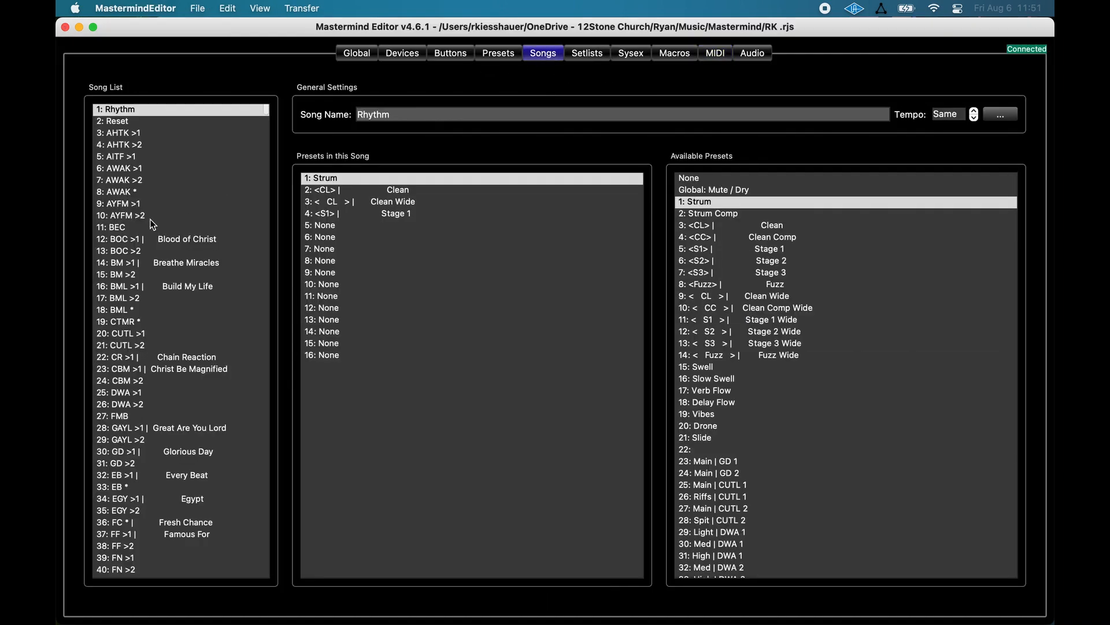
click(133, 135)
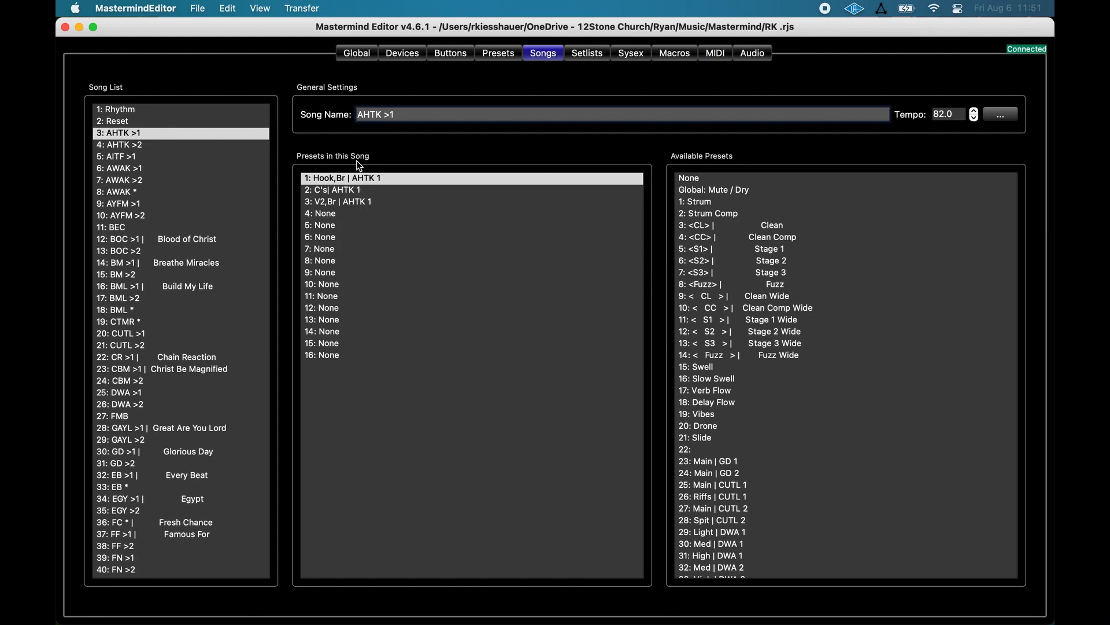
- Return to Ableton Live and set the new clip's program change to Bank 1, Sub 3 and Pgm 1
key(super+Tab)
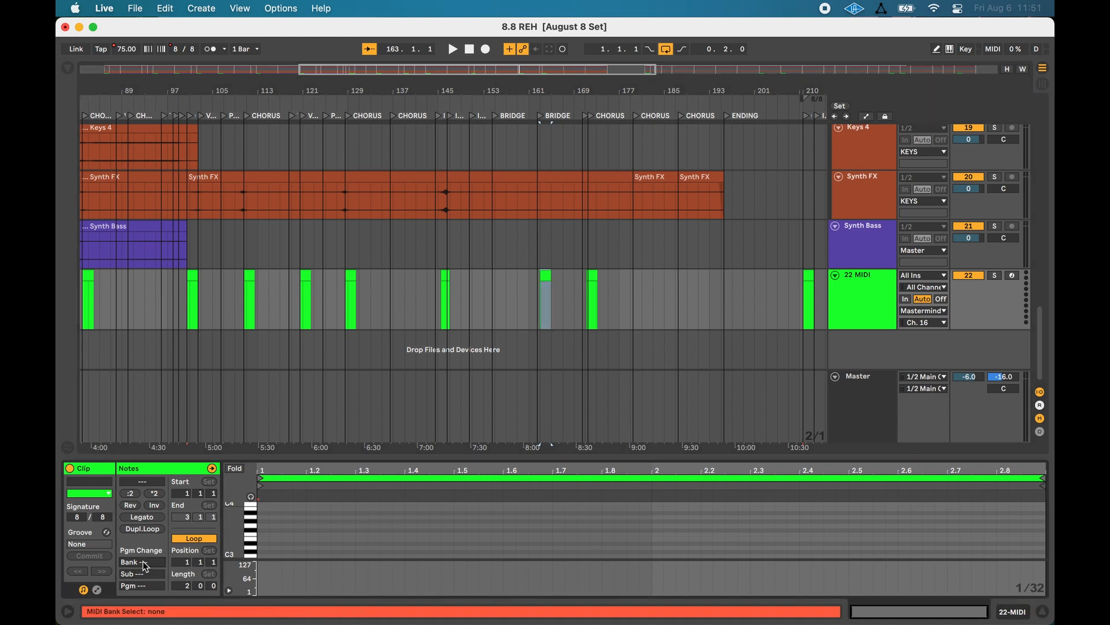
drag(145, 566, 145, 561)
drag(149, 580, 149, 576)
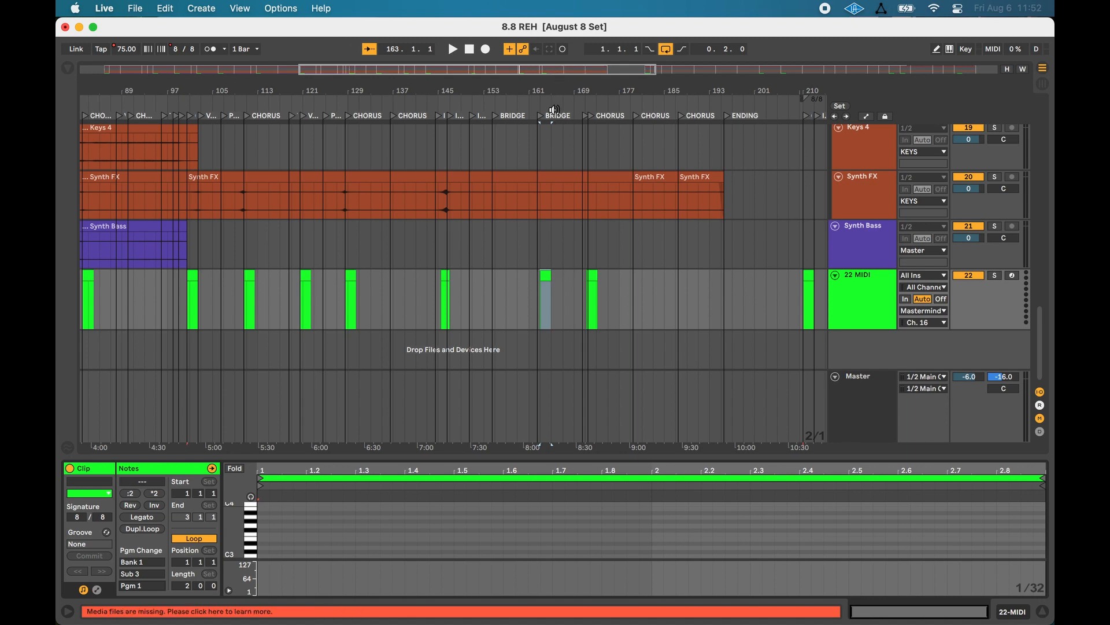
- Delete the clip at bar 163 and place the insert marker at bar 155 on the 22 MIDI track
click(549, 281)
click(550, 294)
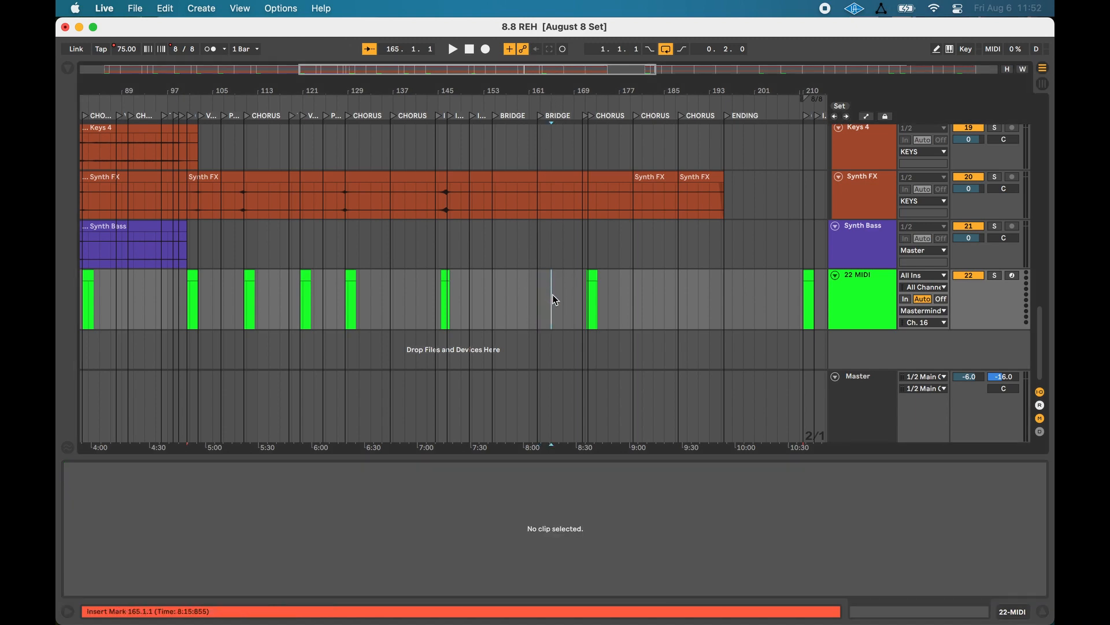
click(495, 297)
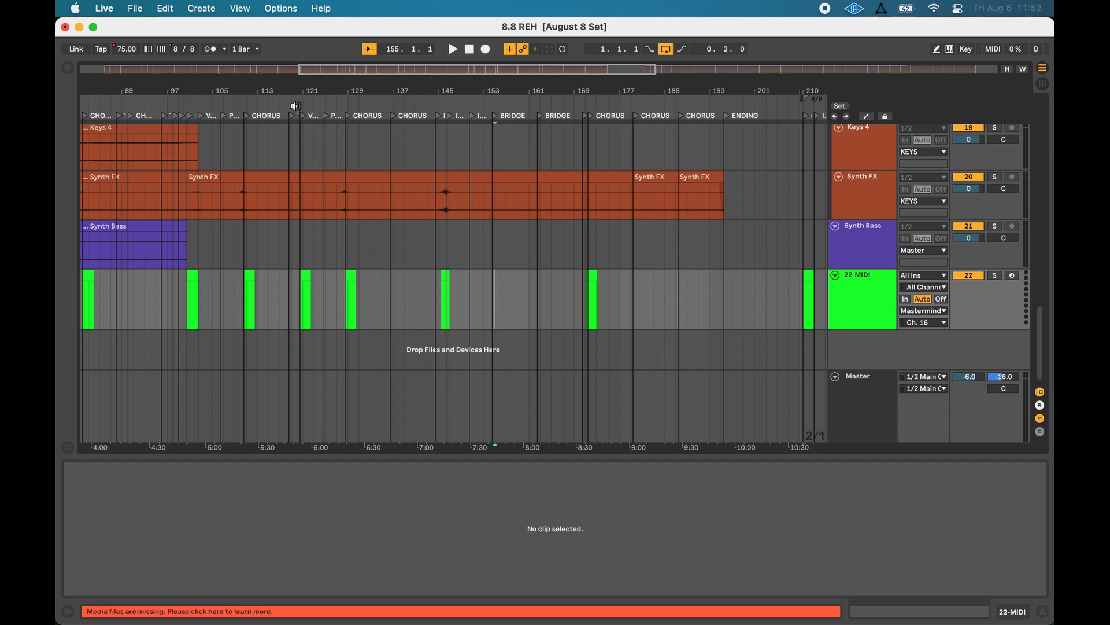
- Move the program change clip at the CHORUS locator near bar 129 on the 22 MIDI track to 124.5.1
scroll(446, 203, up, 10)
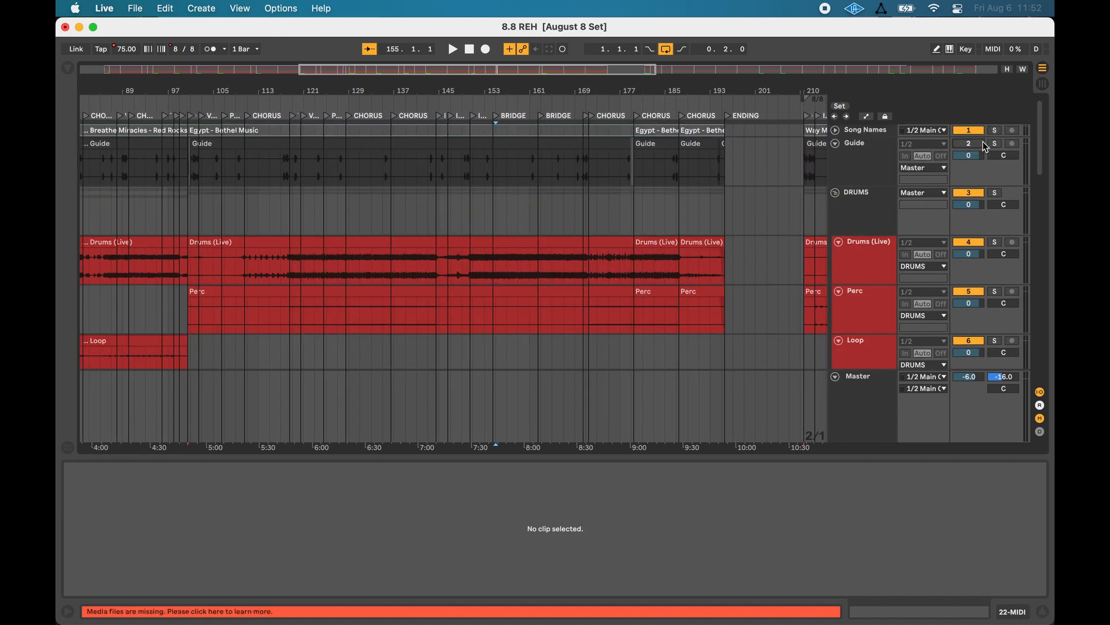
scroll(449, 262, down, 8)
scroll(449, 261, down, 8)
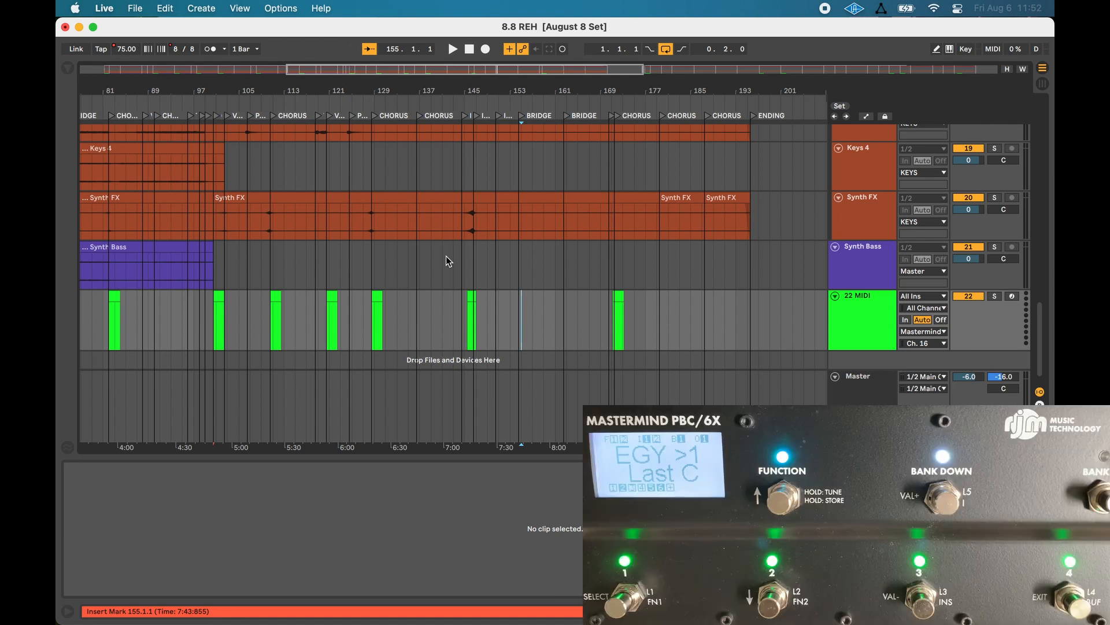
click(334, 295)
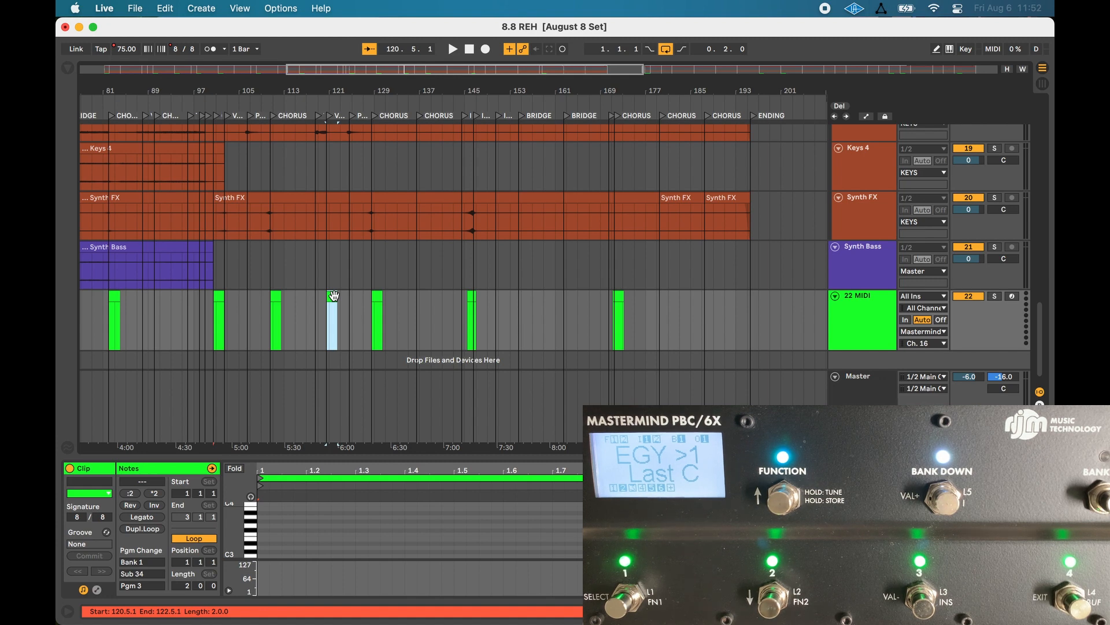
click(377, 295)
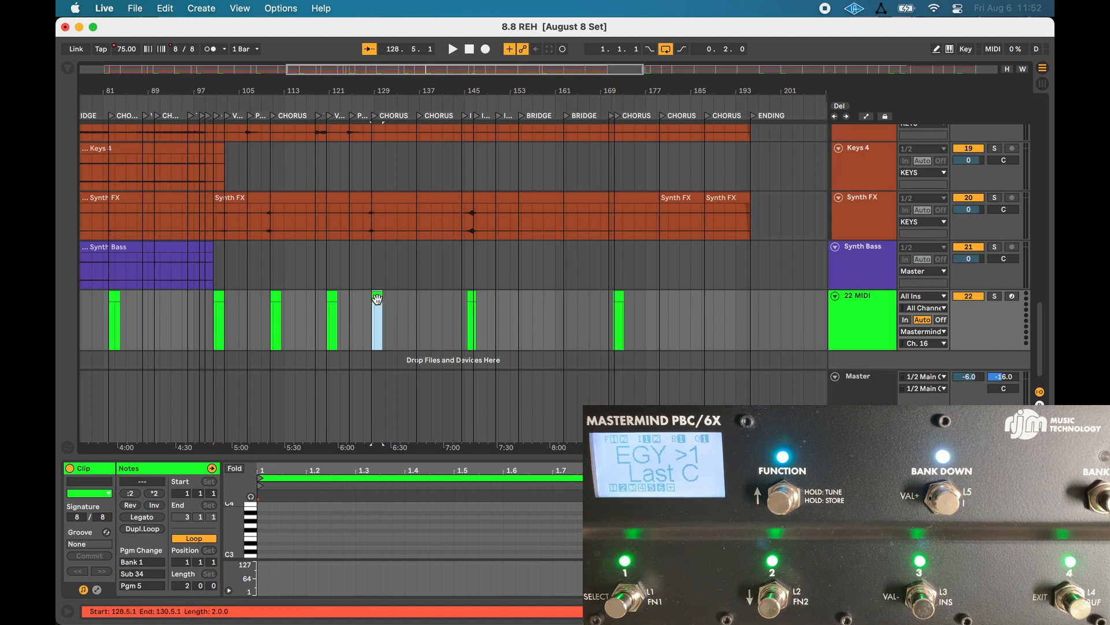
drag(377, 297, 355, 310)
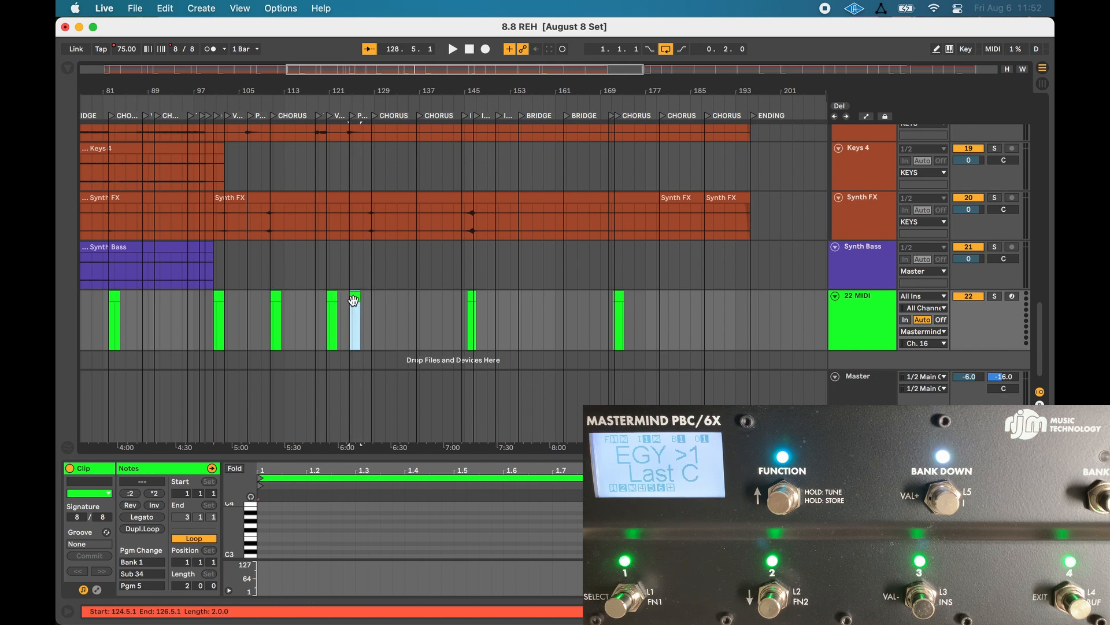
click(396, 324)
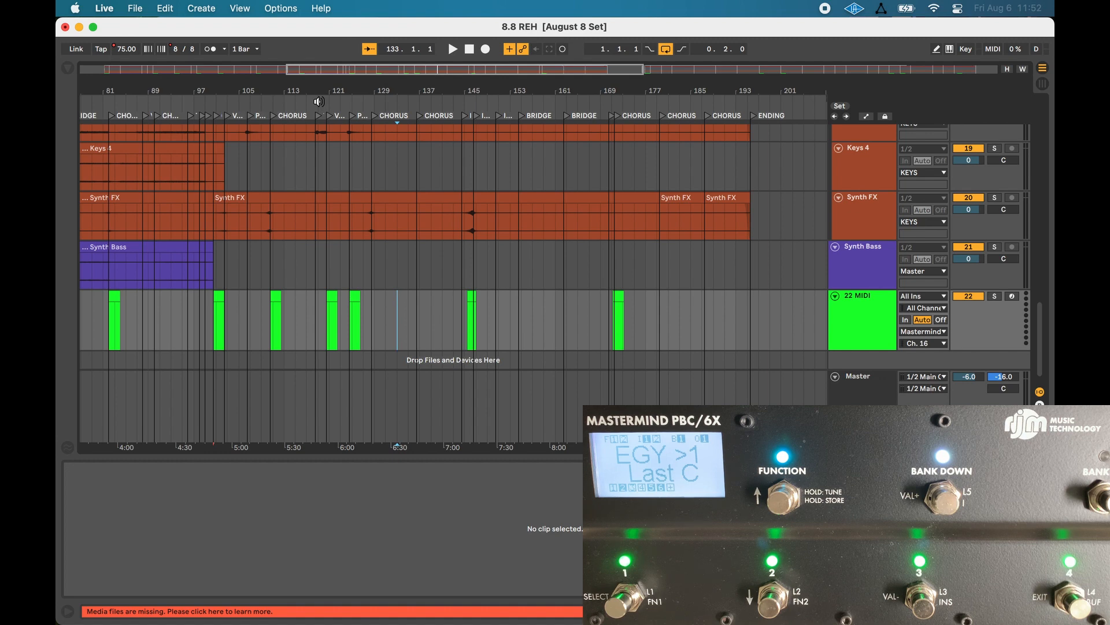
- Check the program changes of the clips at bars 120 and 110, and set the moved clip at bar 124 to Pgm 4
click(333, 296)
click(275, 295)
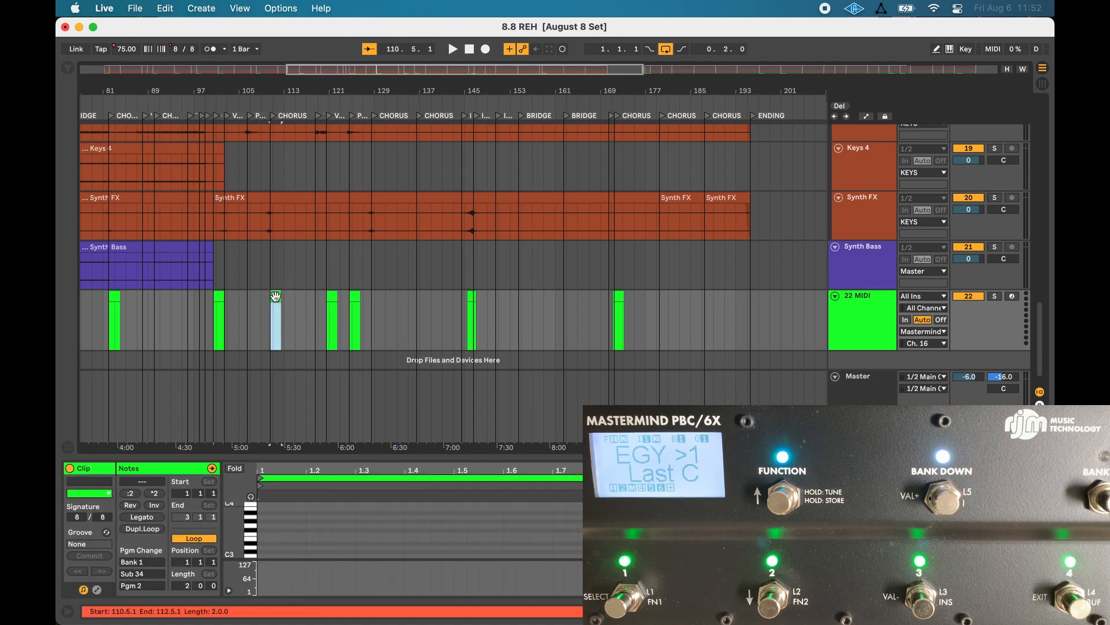
click(355, 297)
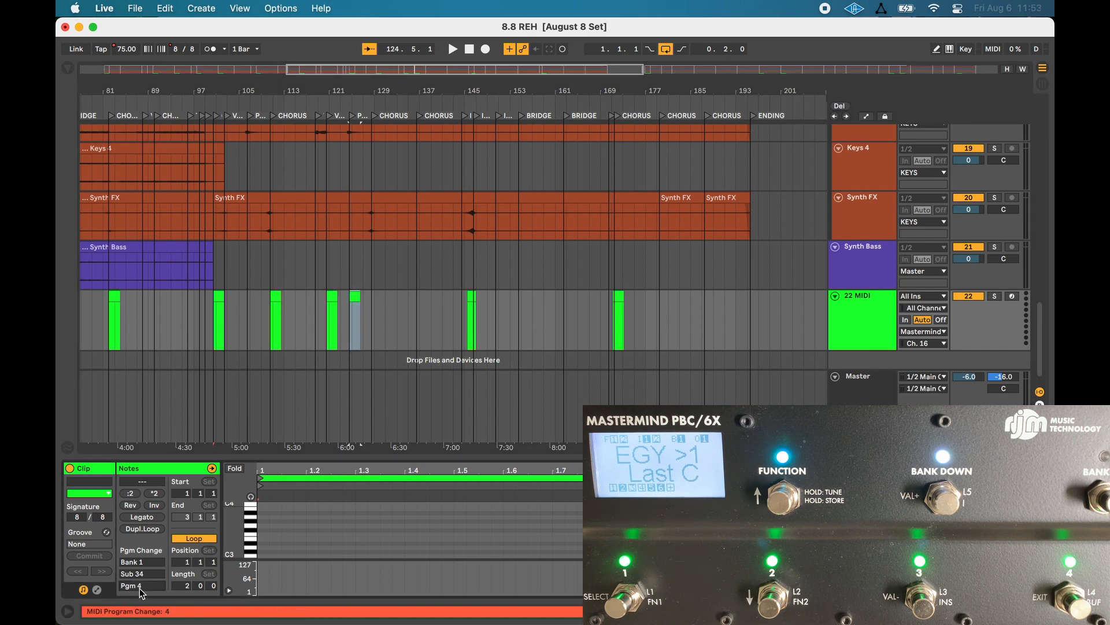
click(408, 303)
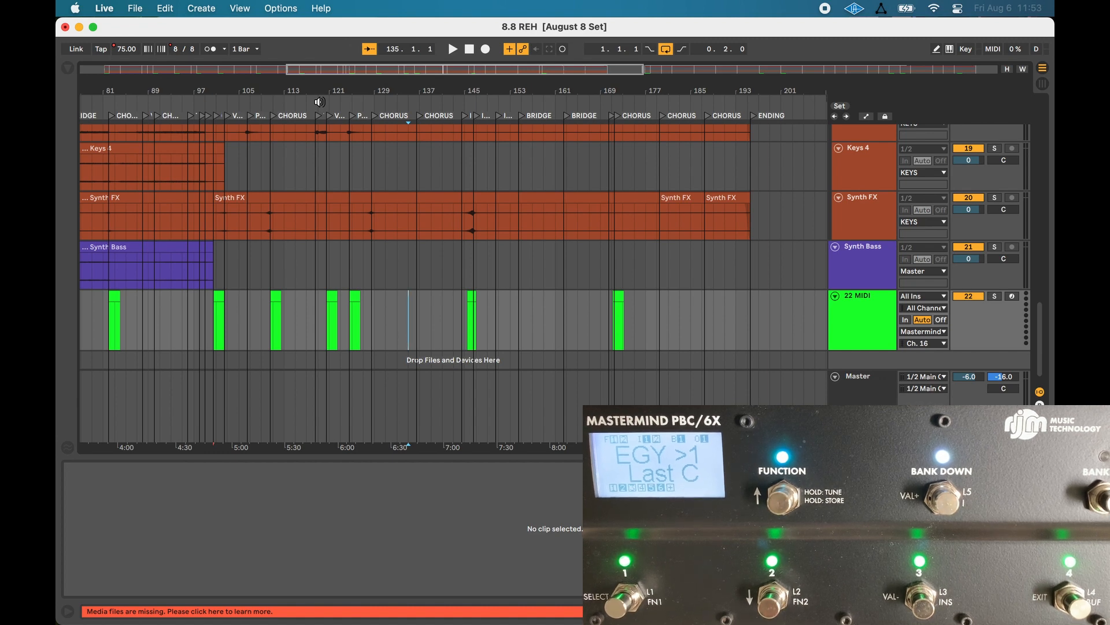
- Review the program changes of the clips at bars 120 and 124, and play the arrangement from just before bar 120 to test the preset changes
click(332, 294)
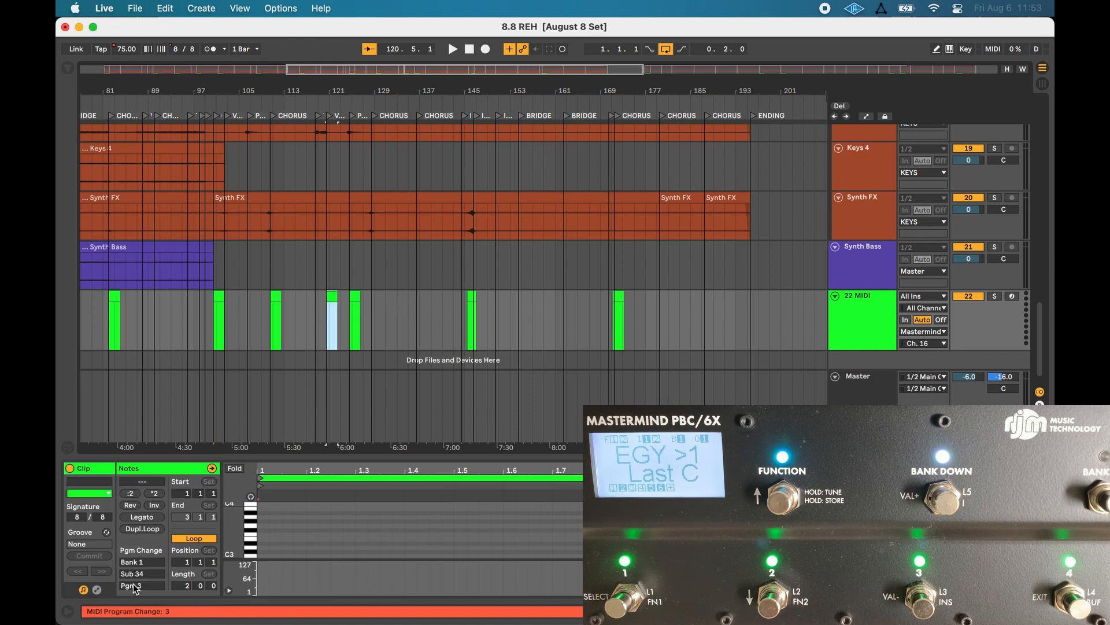
click(355, 297)
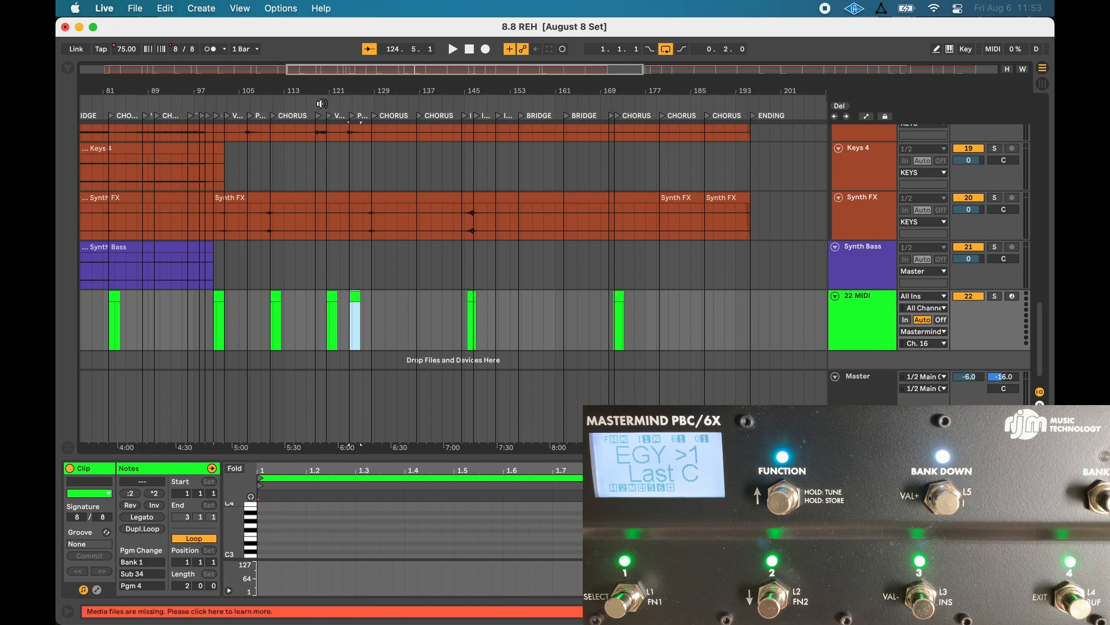
click(321, 104)
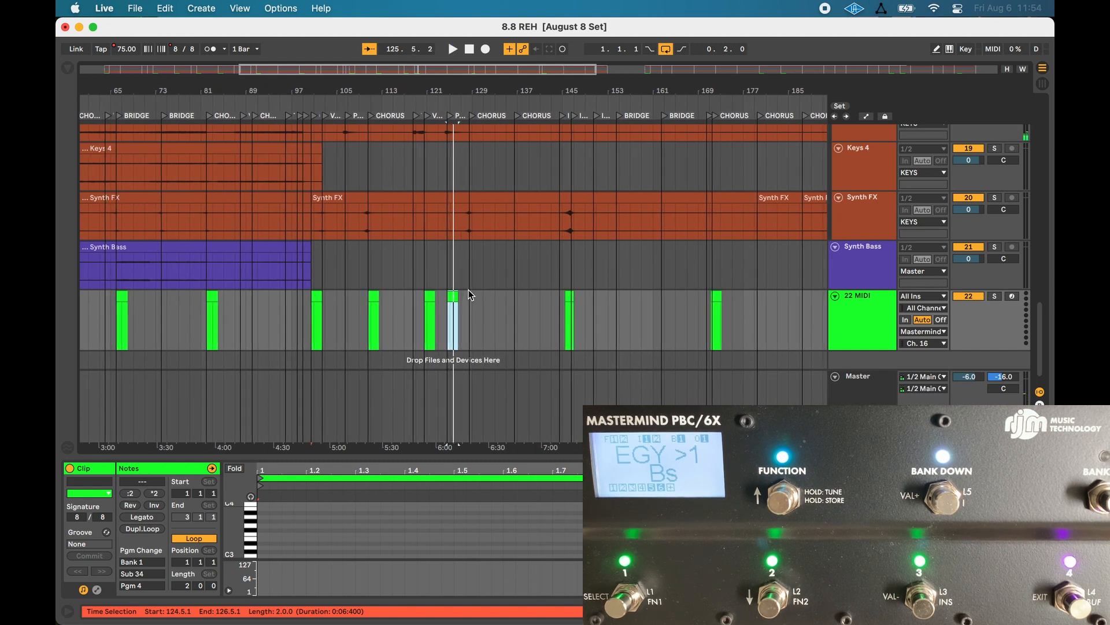
click(476, 296)
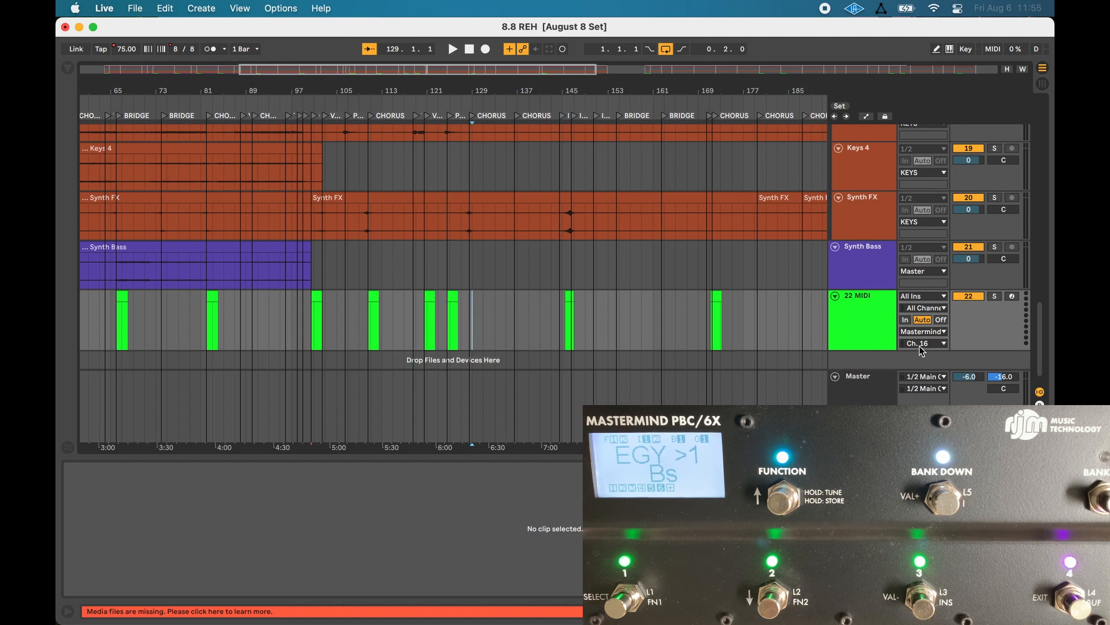
scroll(623, 336, left, 5)
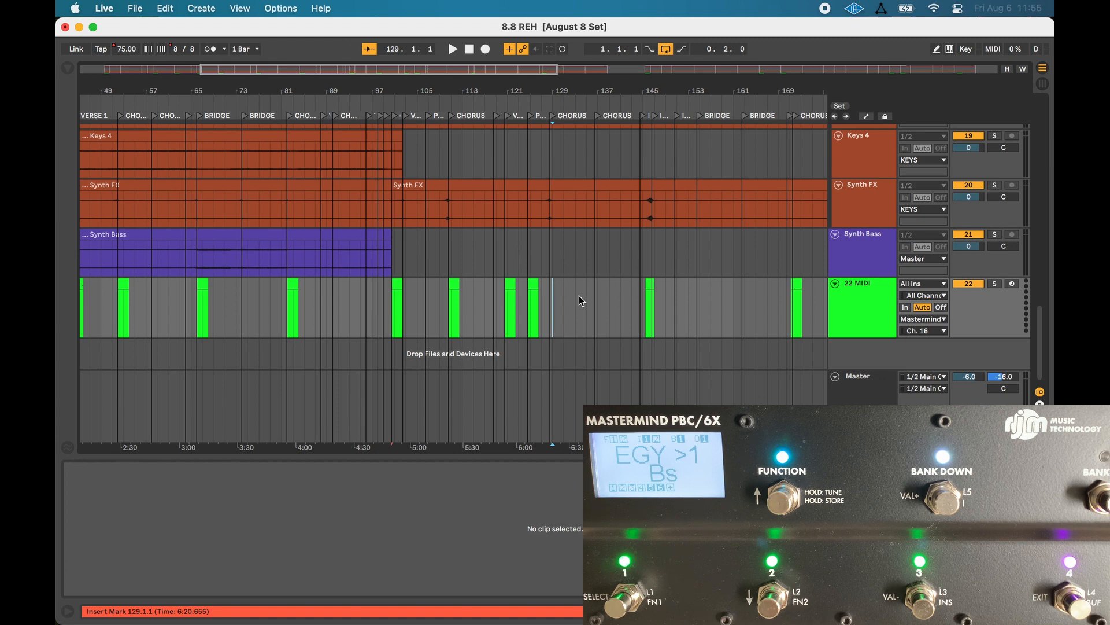
click(584, 357)
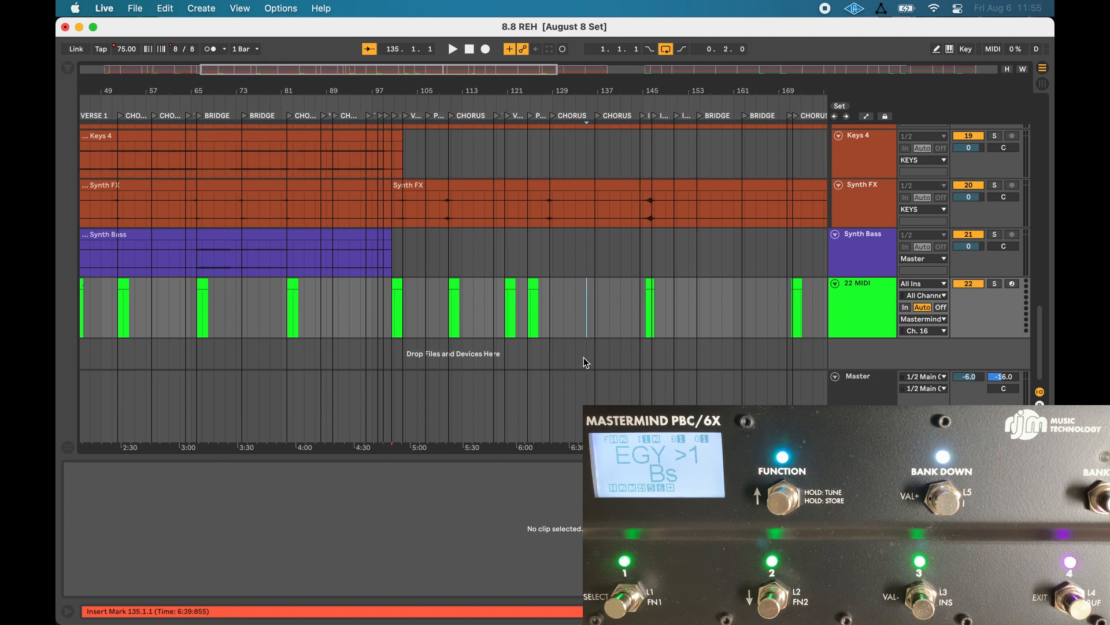
click(596, 354)
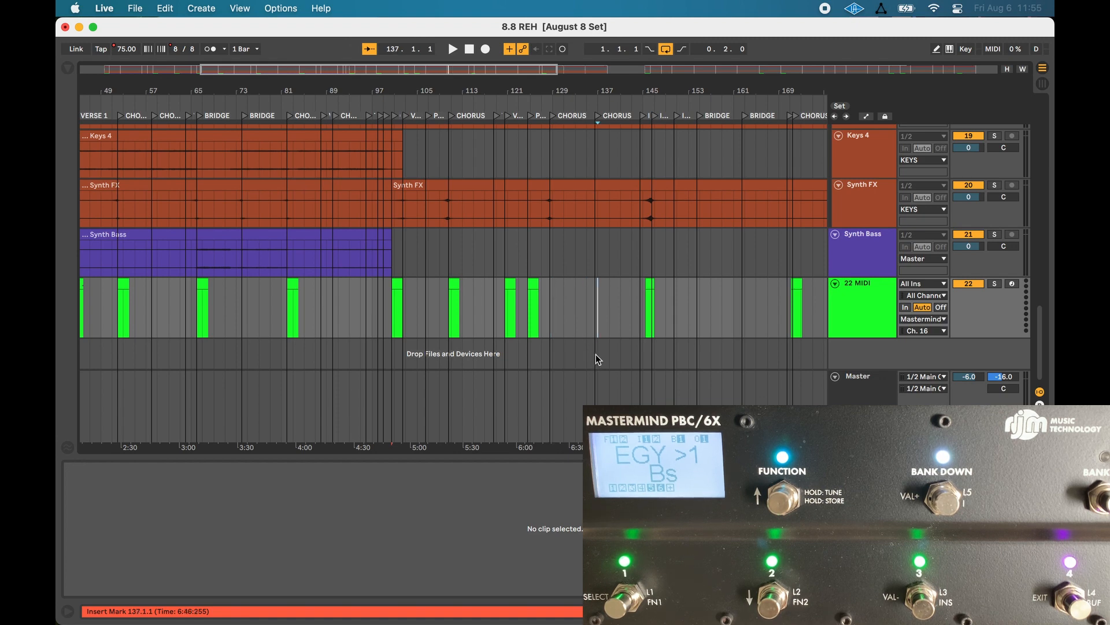